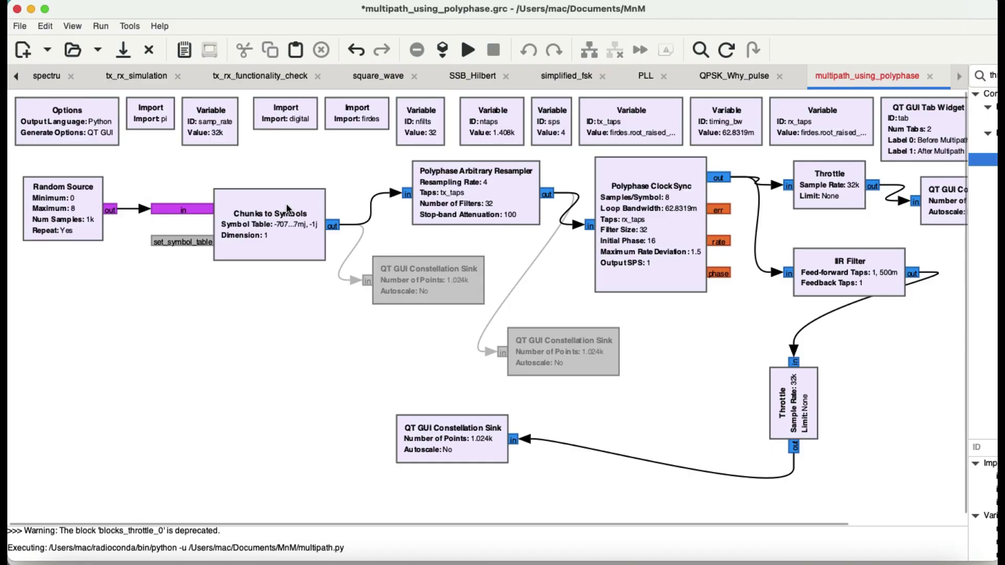
- Inspect the import statements of the pi, digital and firdes Import blocks in their properties
double_click(143, 114)
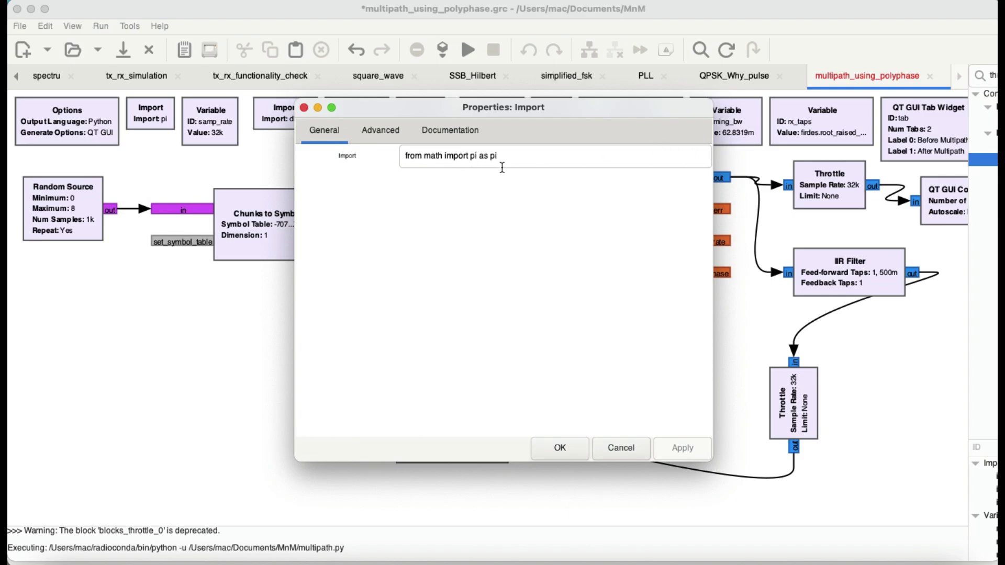
click(561, 448)
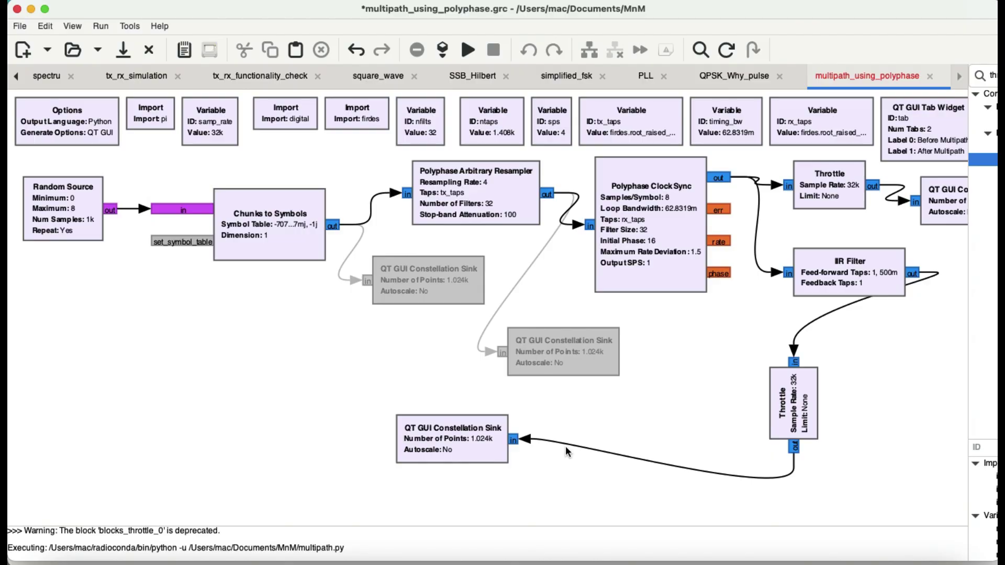
double_click(276, 117)
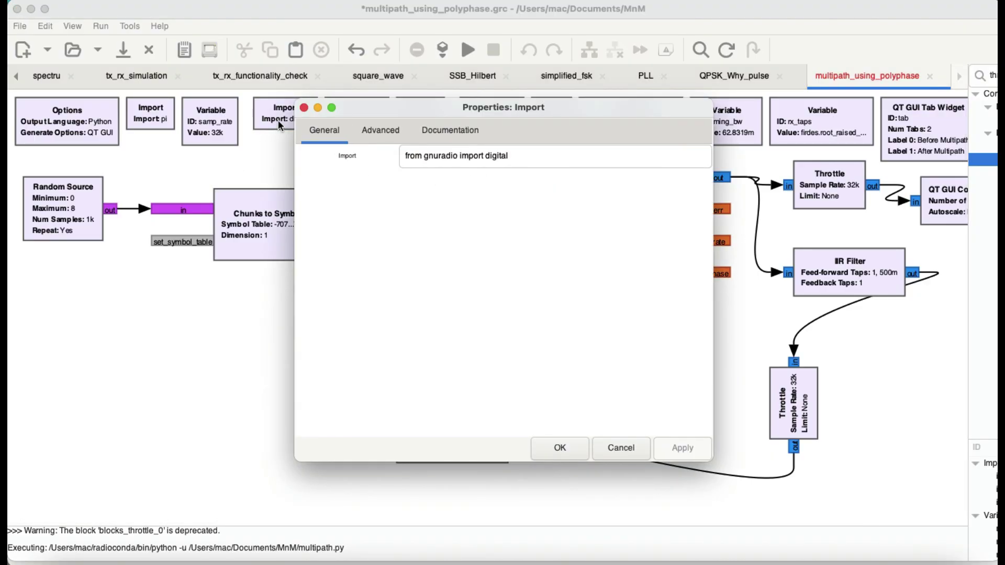
click(305, 109)
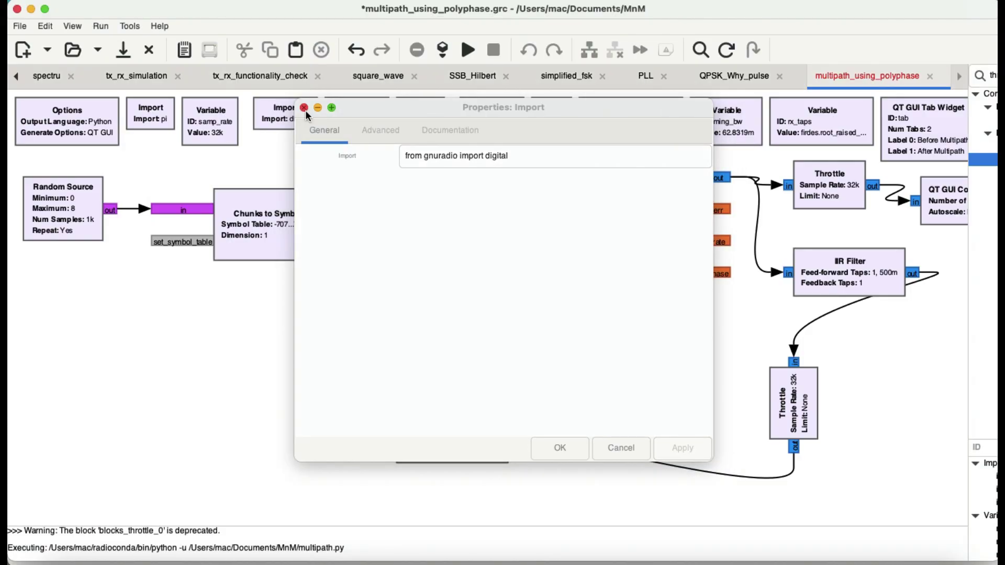
click(567, 453)
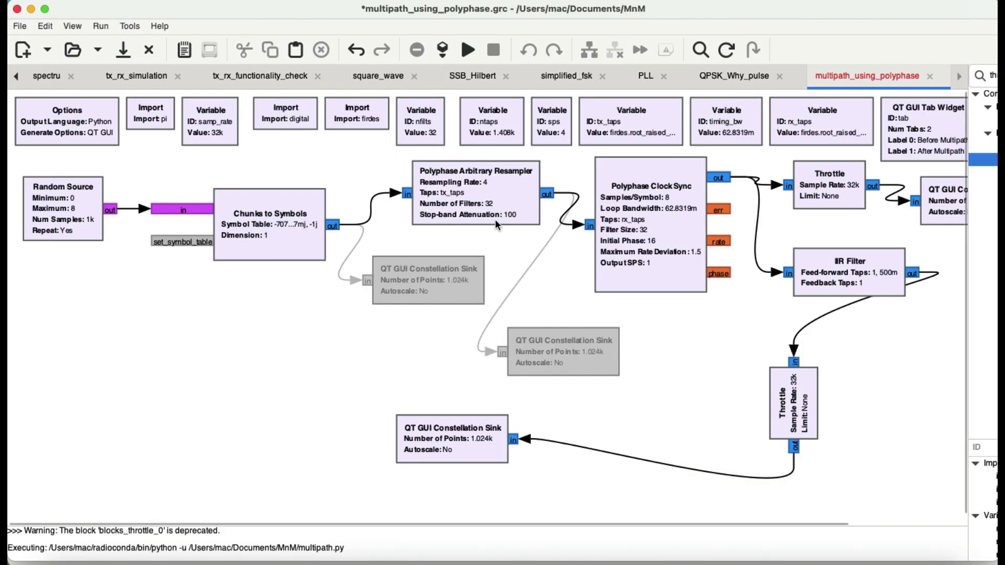
double_click(358, 115)
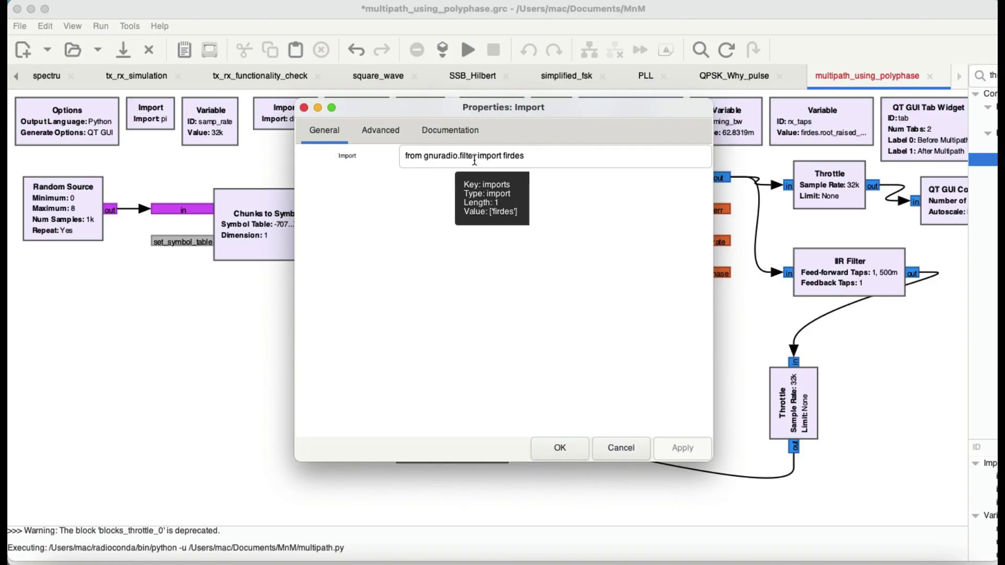
click(294, 109)
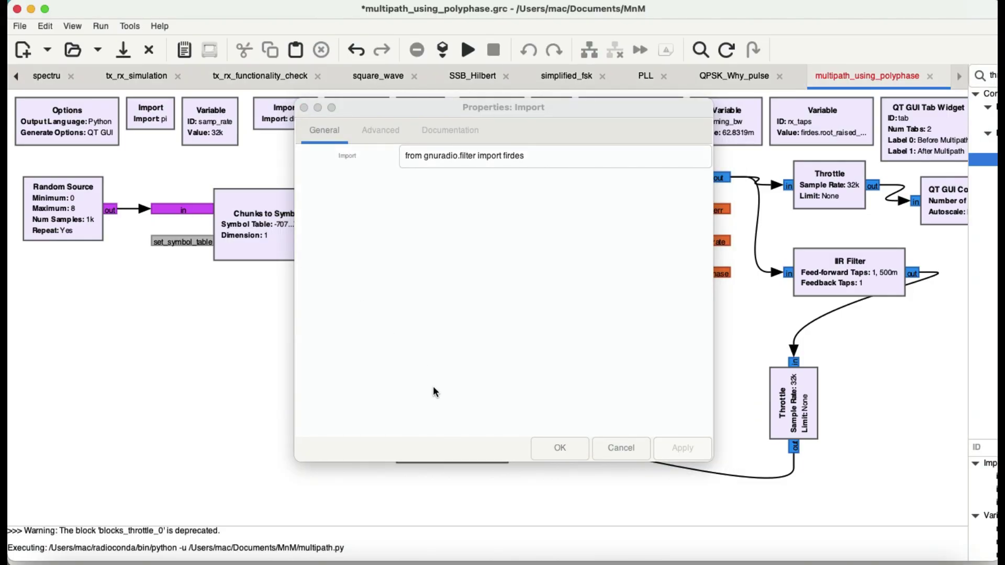
click(562, 447)
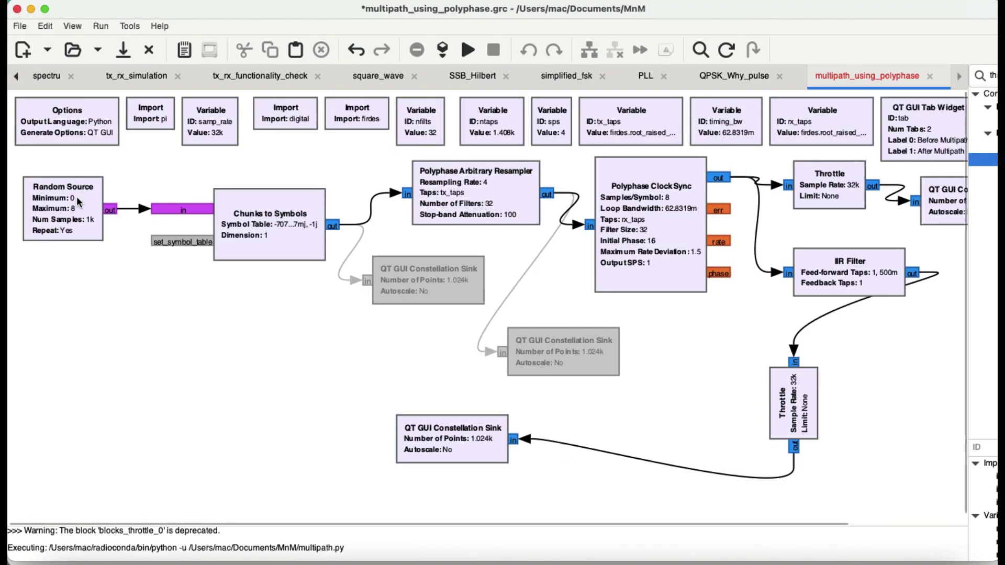
- Review the Random Source block's output type, range, sample count and repeat settings, and close its properties
click(77, 199)
double_click(76, 196)
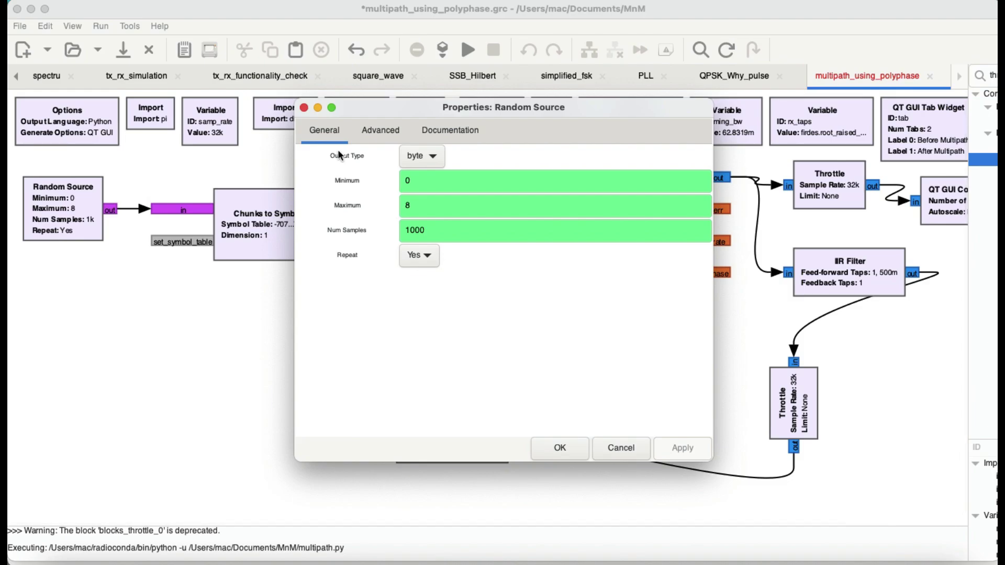
click(302, 109)
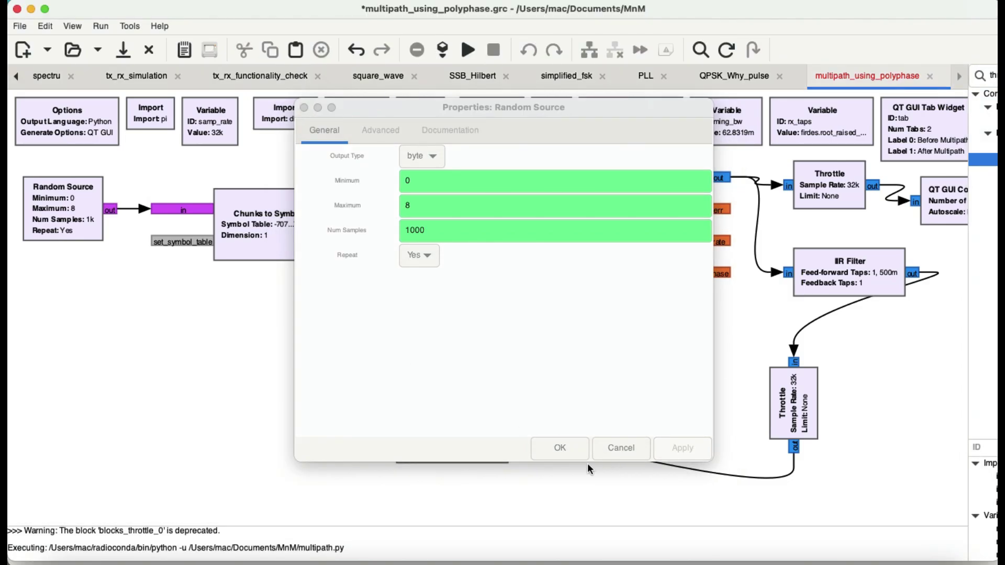
click(558, 445)
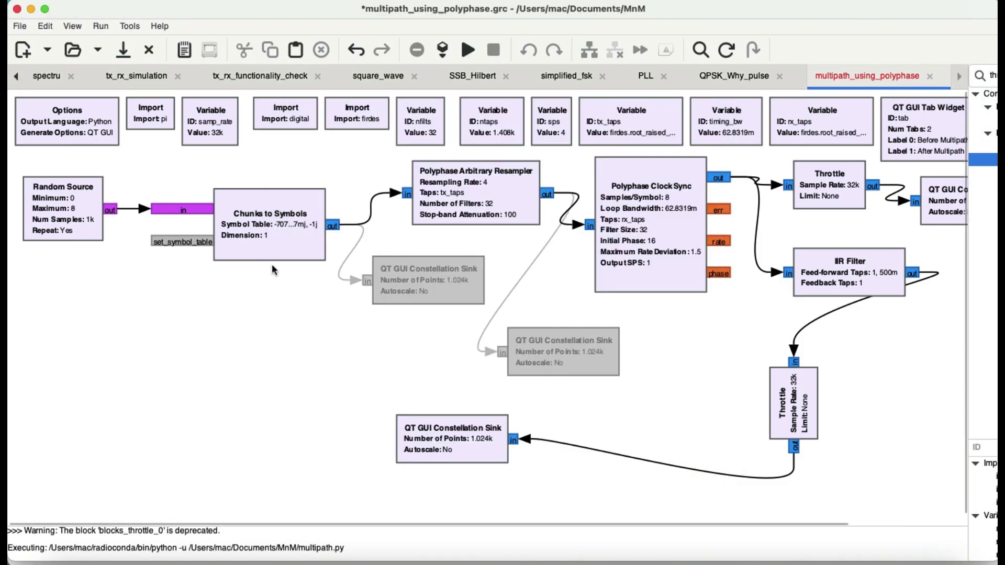
- Examine the Chunks to Symbols block's data types and full symbol table, and close its properties
double_click(274, 242)
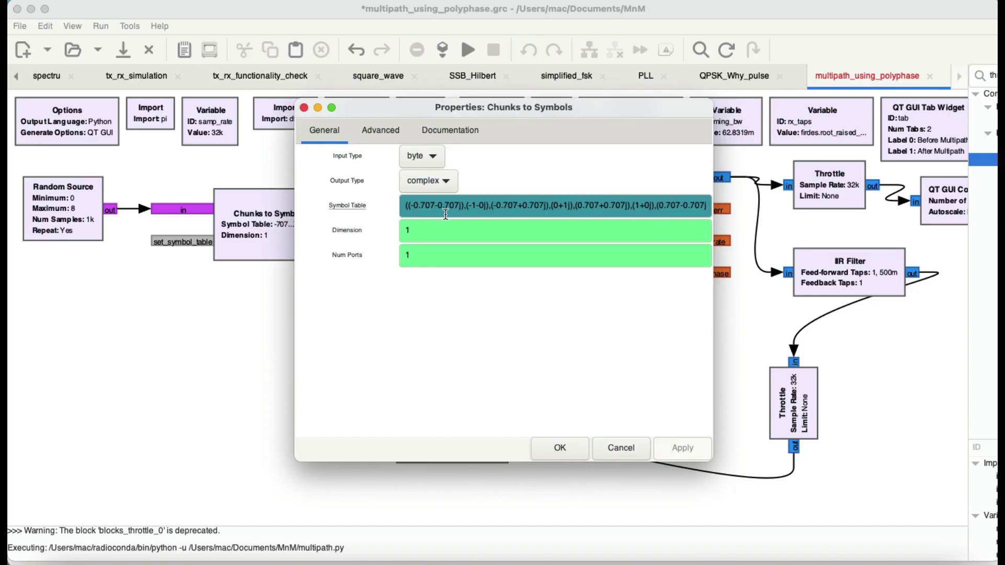
mouse_move(446, 214)
mouse_move(687, 204)
mouse_move(654, 212)
click(560, 449)
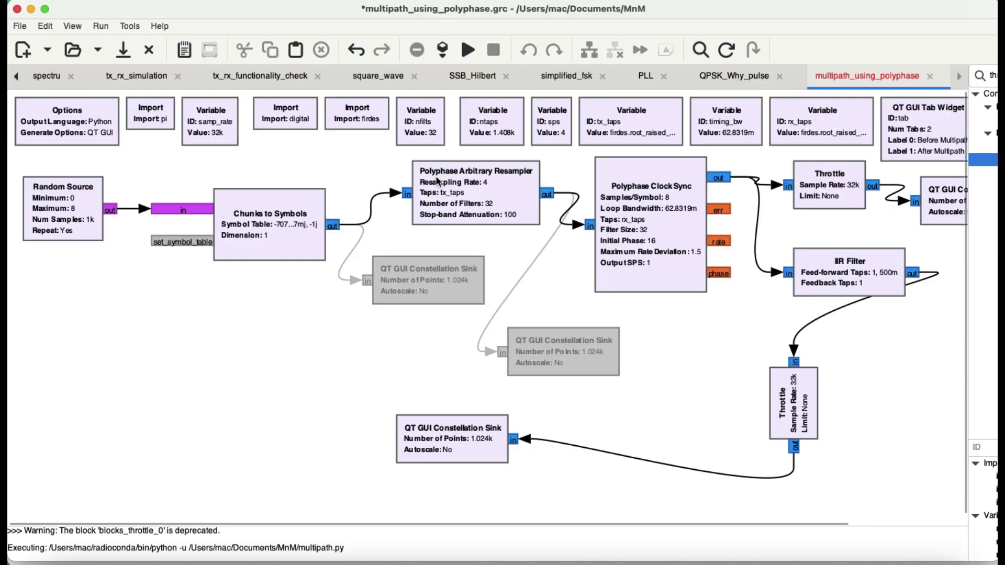
- Review the Polyphase Arbitrary Resampler's resampling rate, taps and filter count, and close its properties
double_click(455, 205)
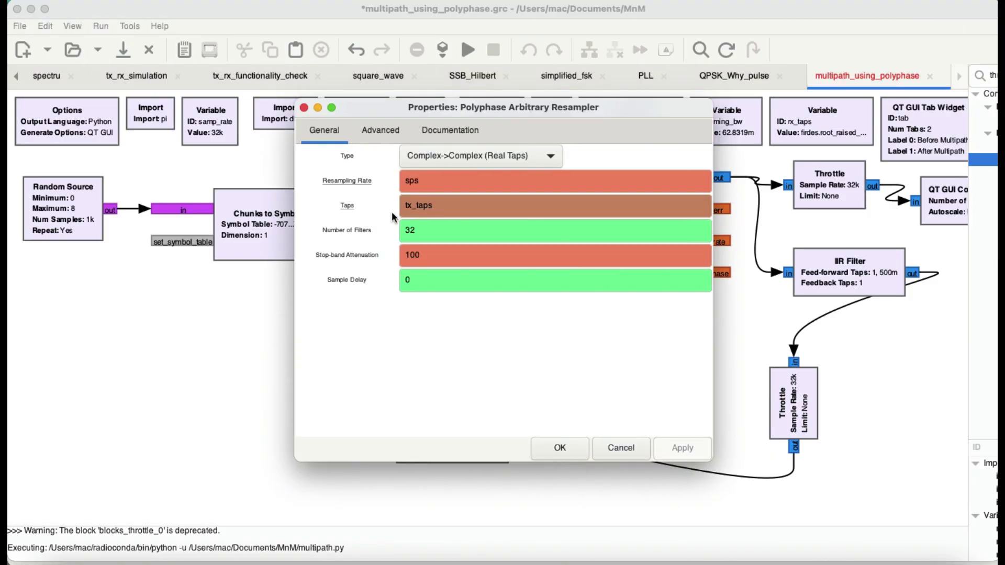
mouse_move(441, 216)
click(559, 448)
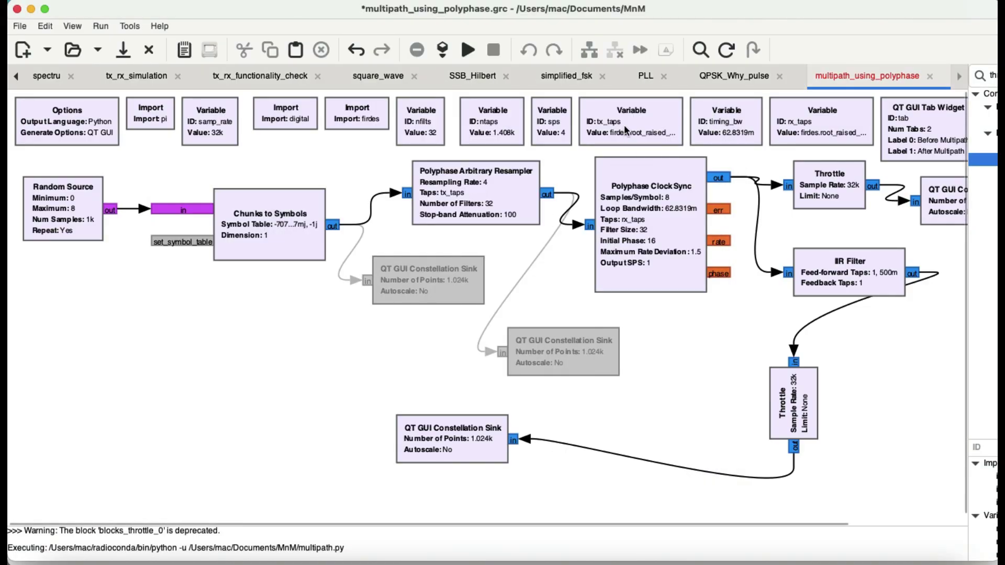
- Inspect the value expressions of the tx_taps and ntaps variables that define the transmit filter
double_click(624, 125)
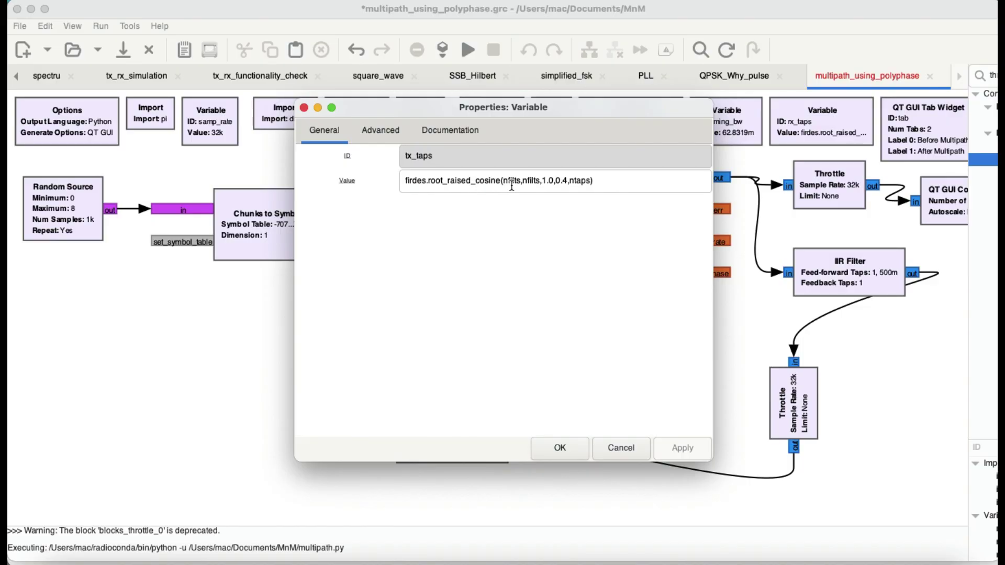
mouse_move(516, 187)
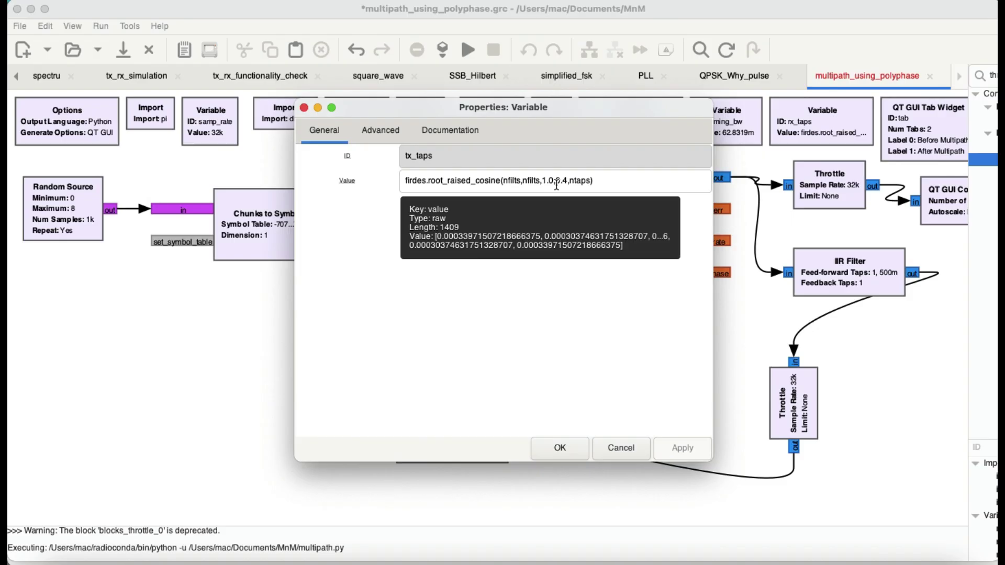
click(557, 448)
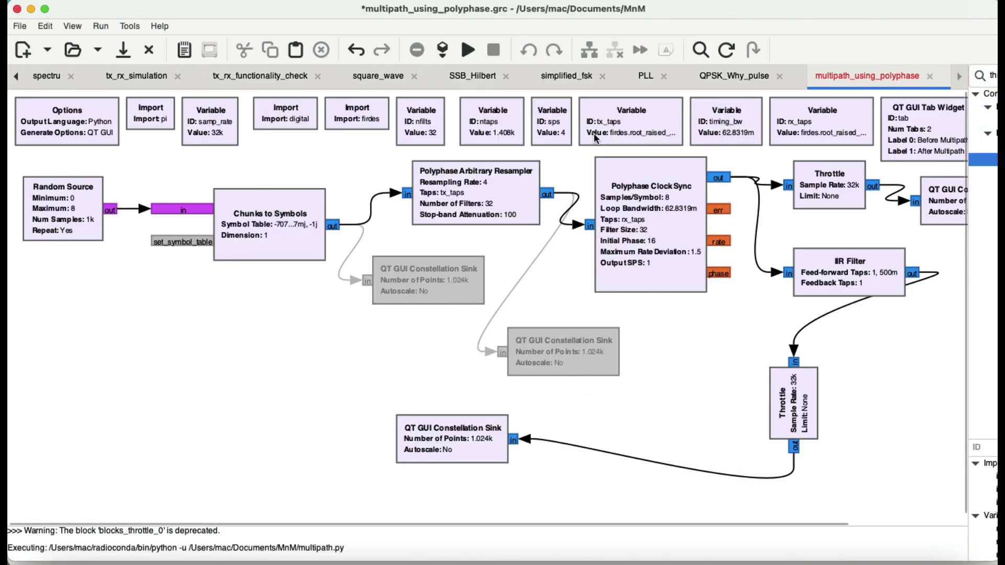
double_click(494, 121)
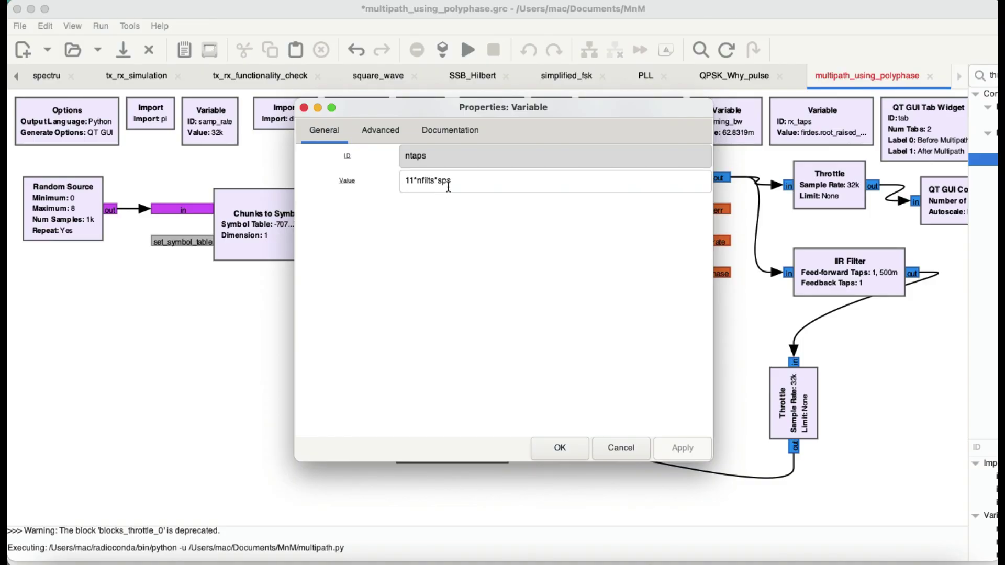
mouse_move(449, 187)
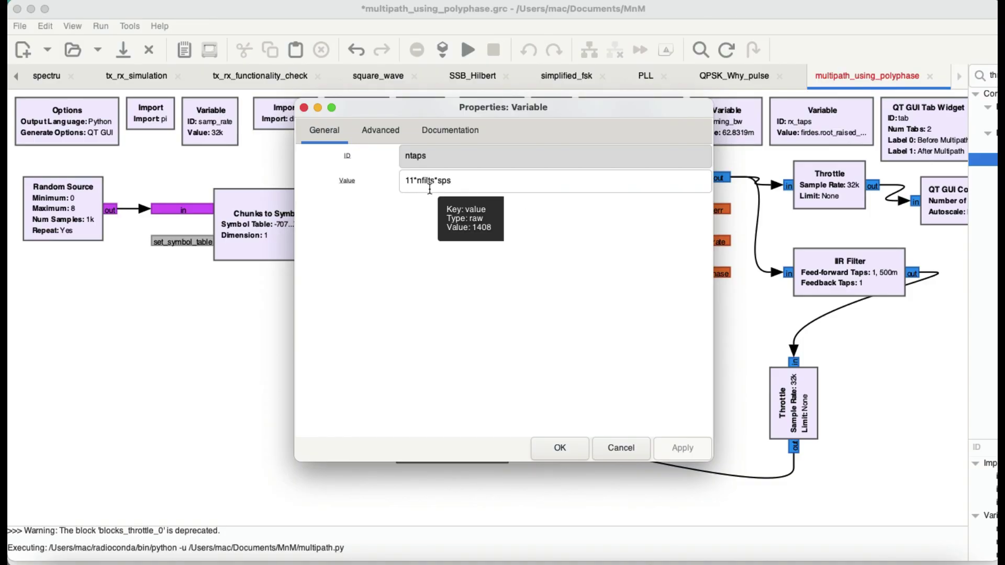
click(560, 450)
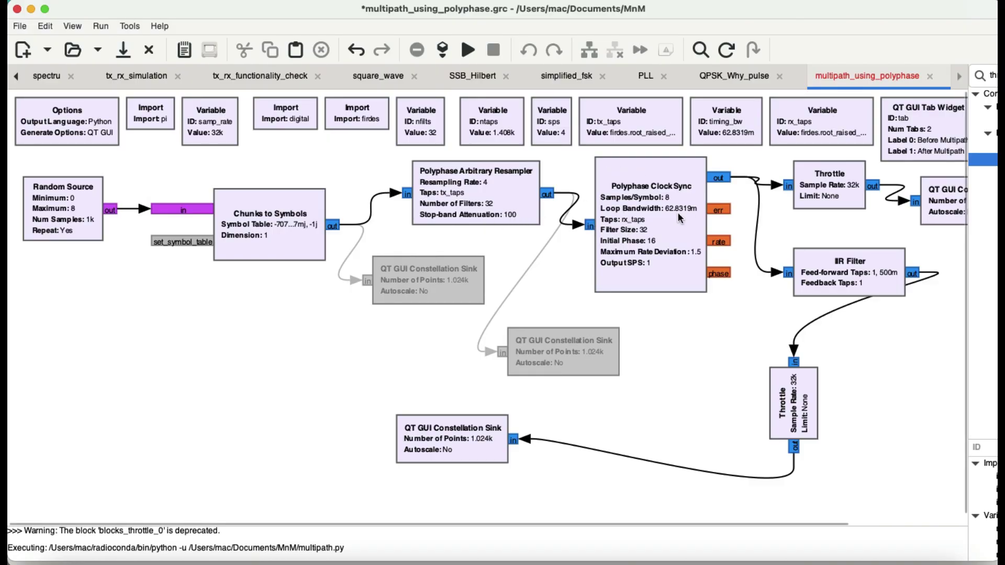
- Open the Polyphase Clock Sync block's wiki page, read its description and details section, and return to GNU Radio Companion
double_click(666, 227)
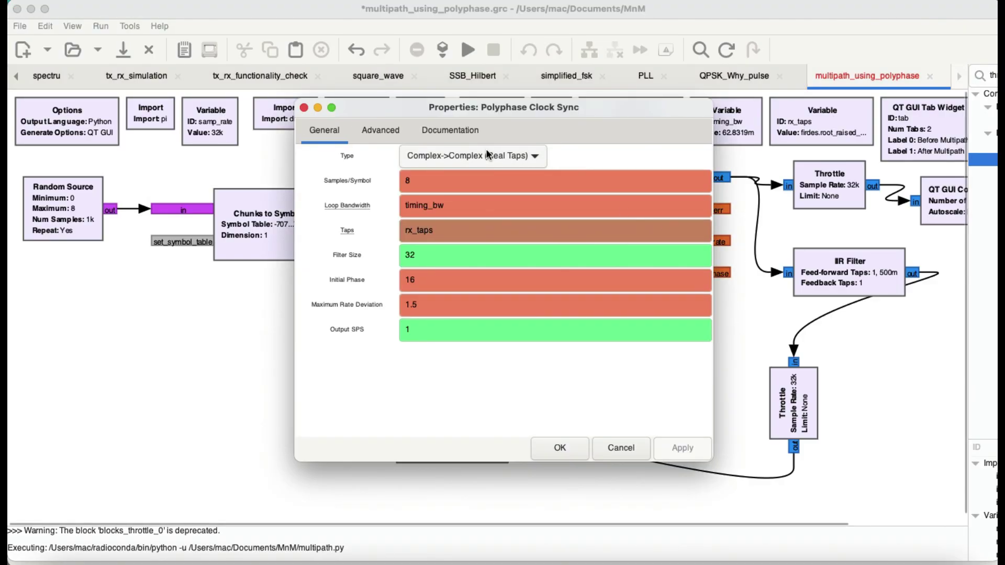
click(452, 131)
click(517, 149)
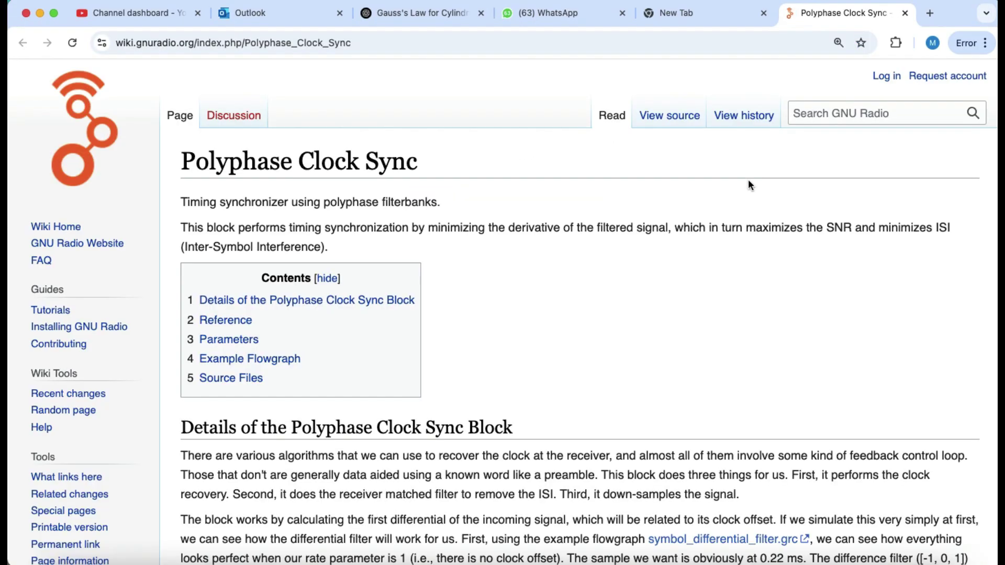
scroll(617, 330, down, 5)
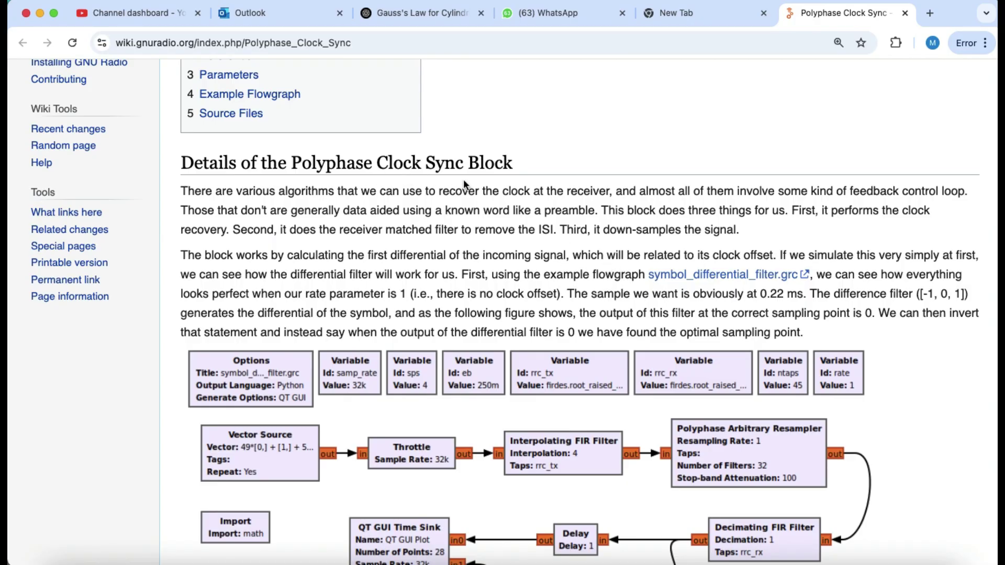
mouse_move(817, 560)
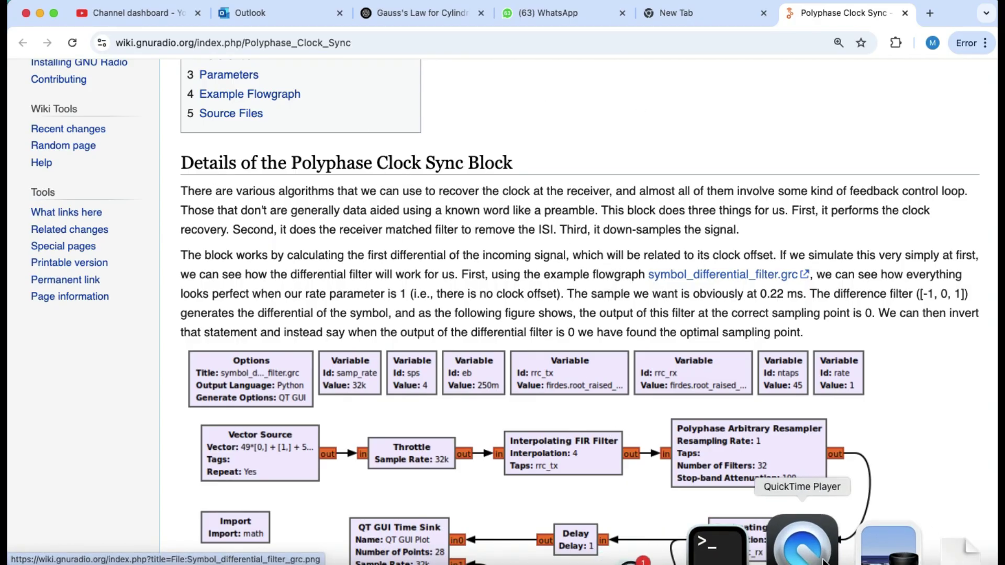
click(861, 555)
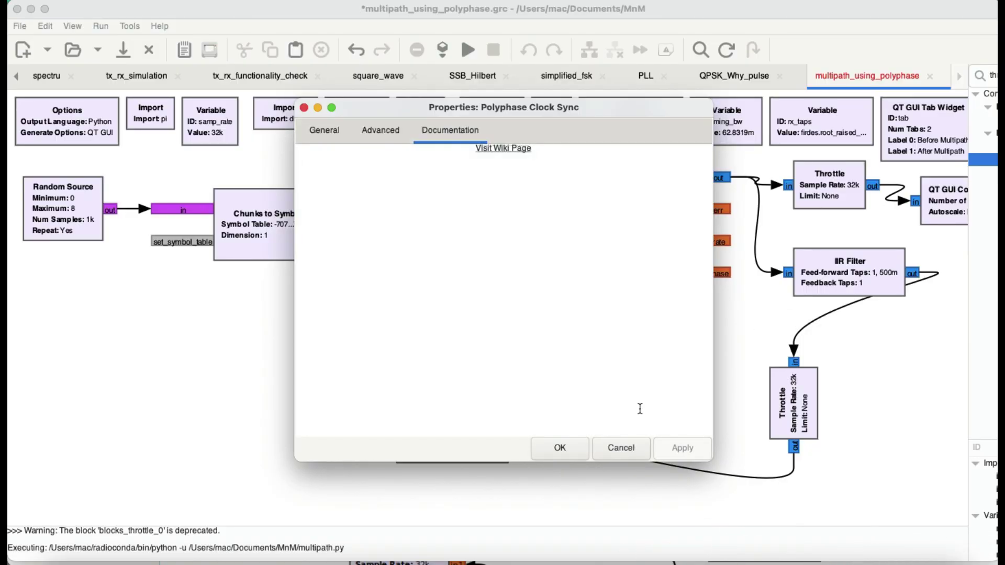
- Review the Polyphase Clock Sync's general parameters, and inspect the timing_bw variable that sets its loop bandwidth
click(323, 131)
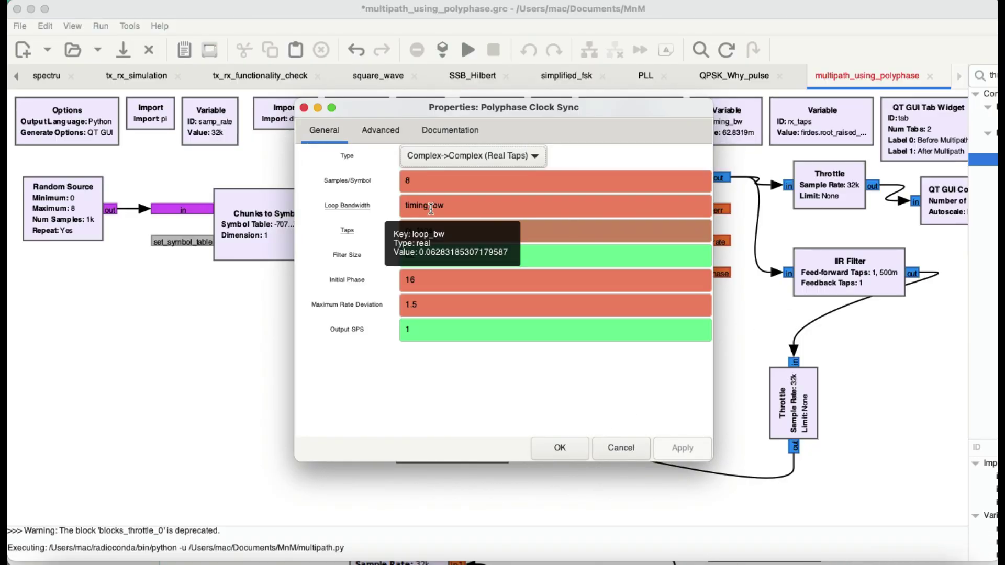
drag(509, 115, 511, 228)
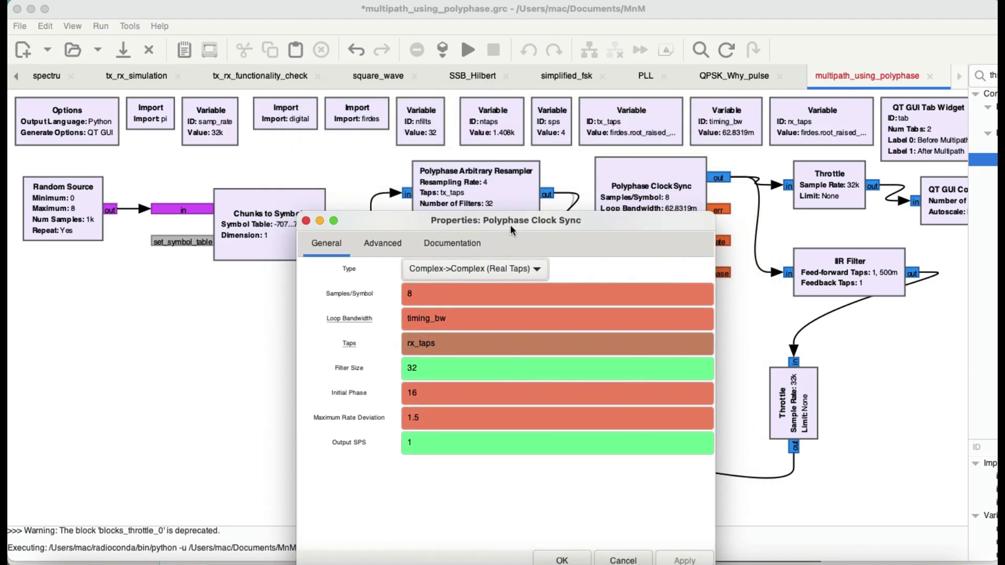
click(732, 131)
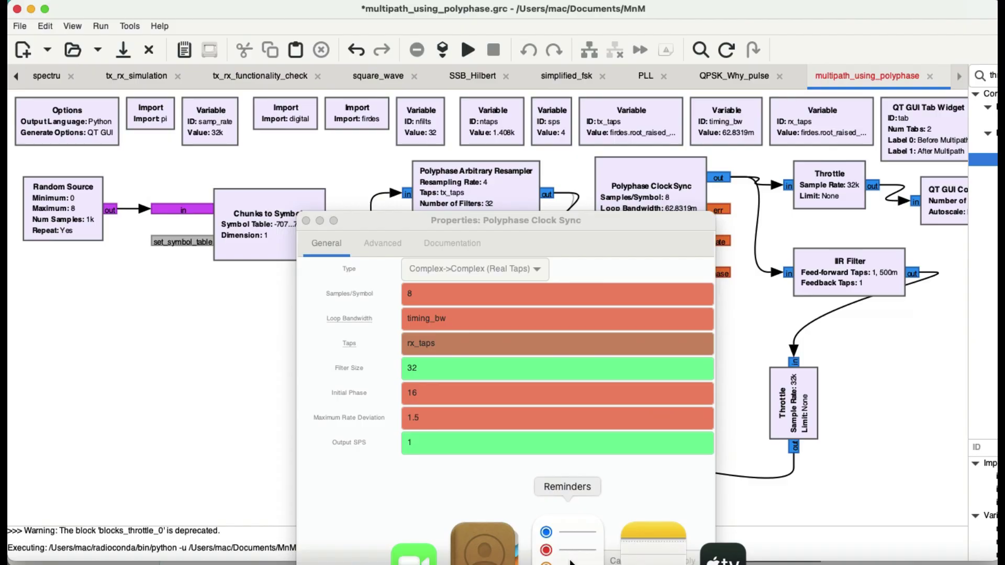
click(568, 558)
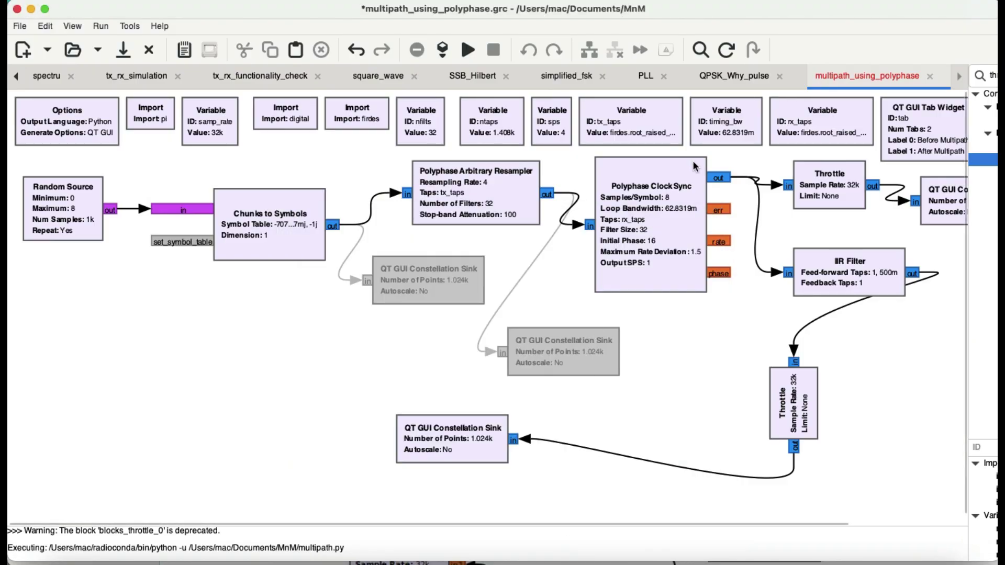
double_click(713, 143)
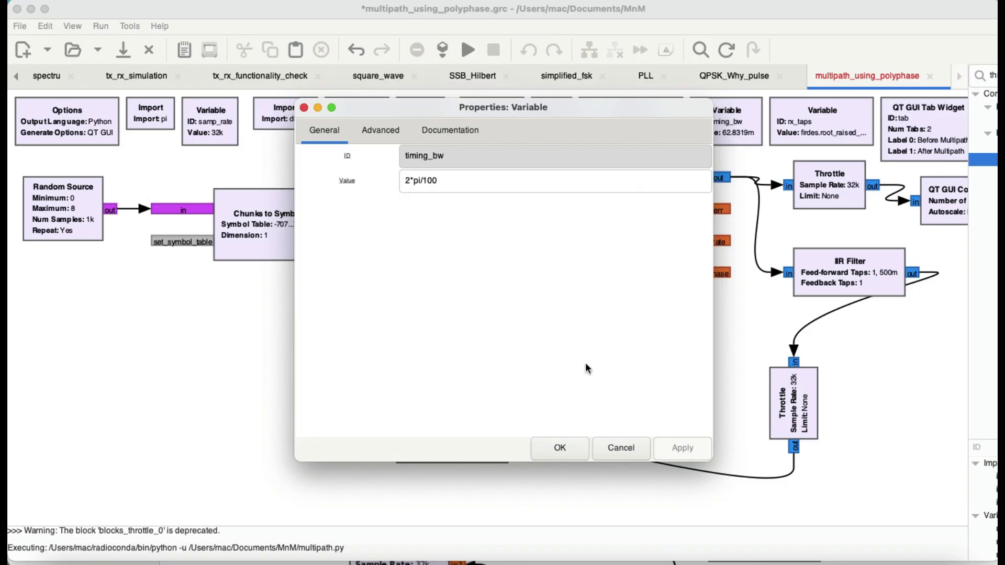
click(561, 449)
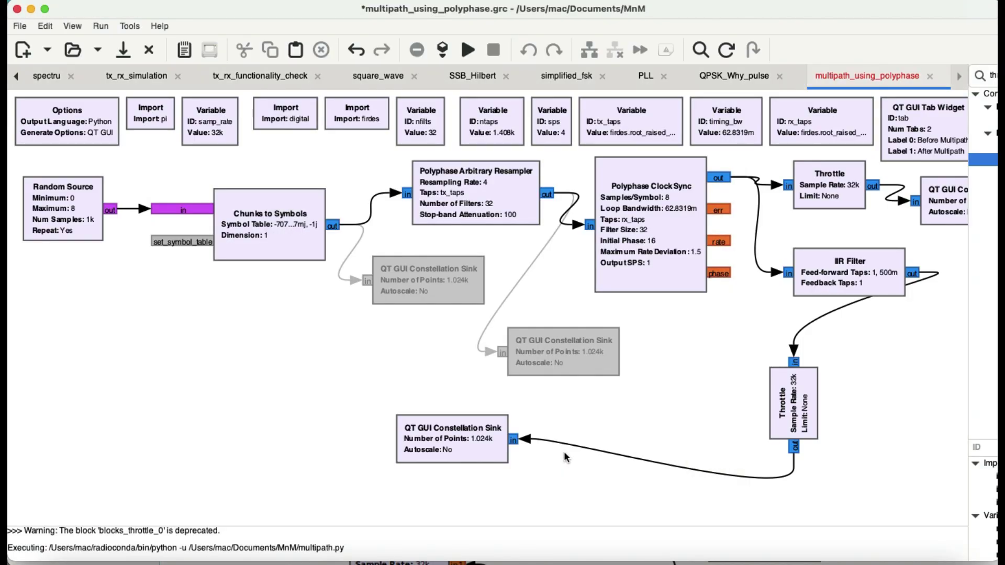
- Review the Polyphase Clock Sync's taps and remaining parameters, and inspect the value expression of the rx_taps variable
double_click(644, 242)
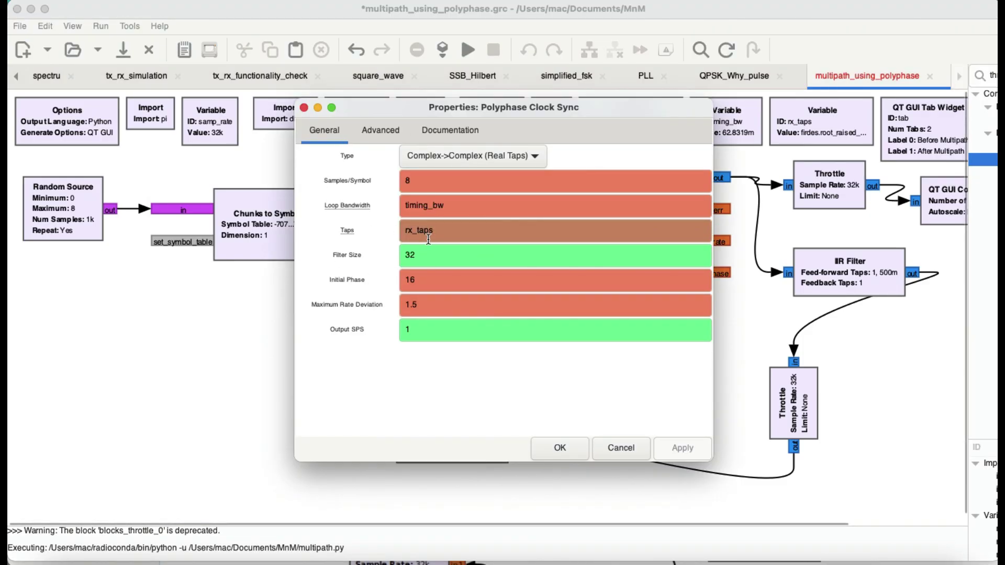
click(560, 449)
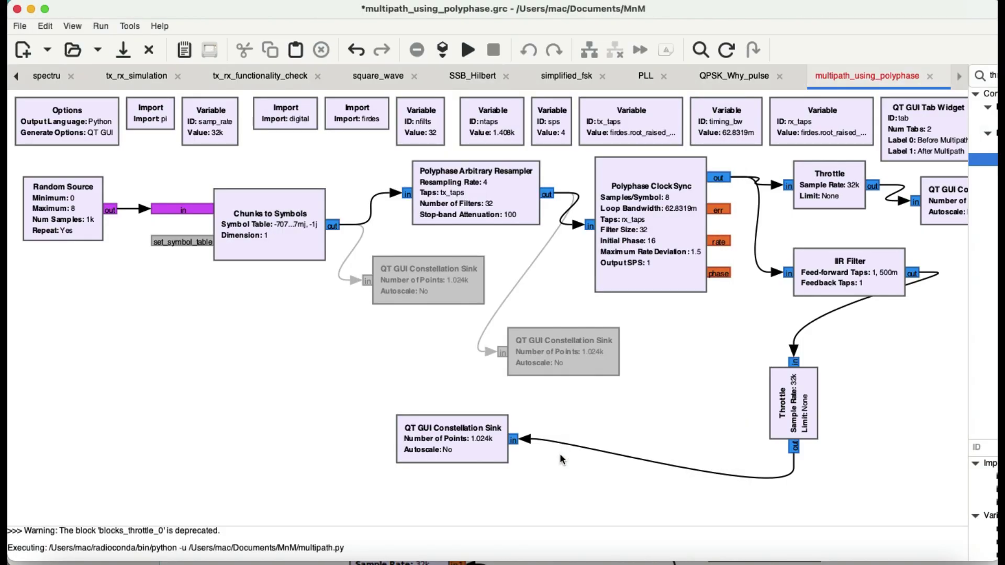
double_click(822, 128)
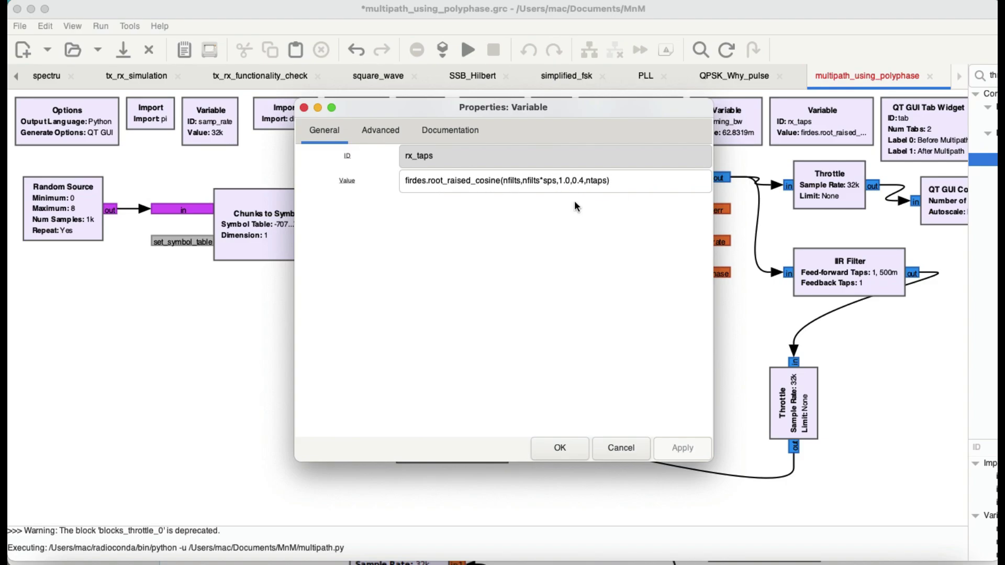
click(561, 449)
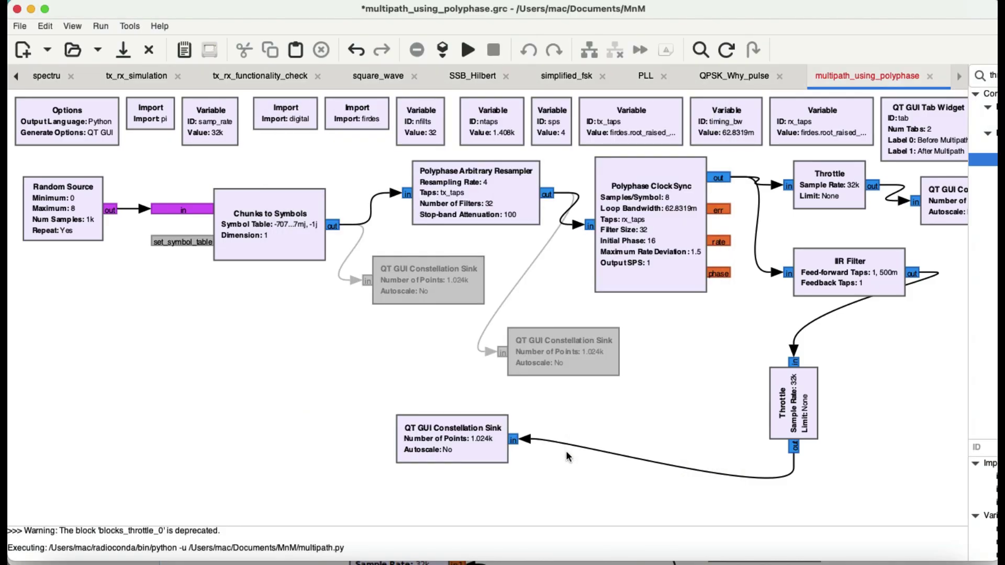
double_click(651, 249)
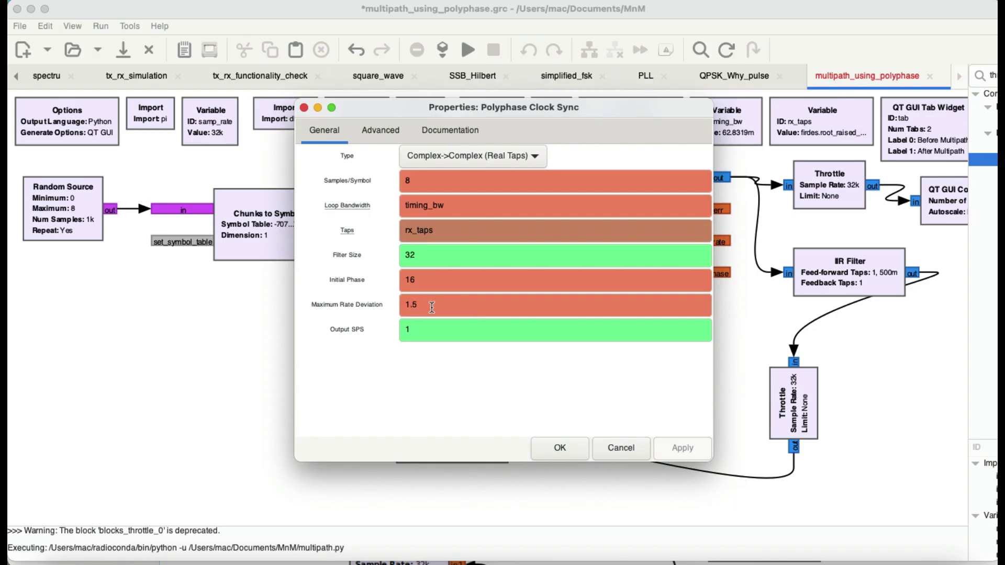
click(557, 449)
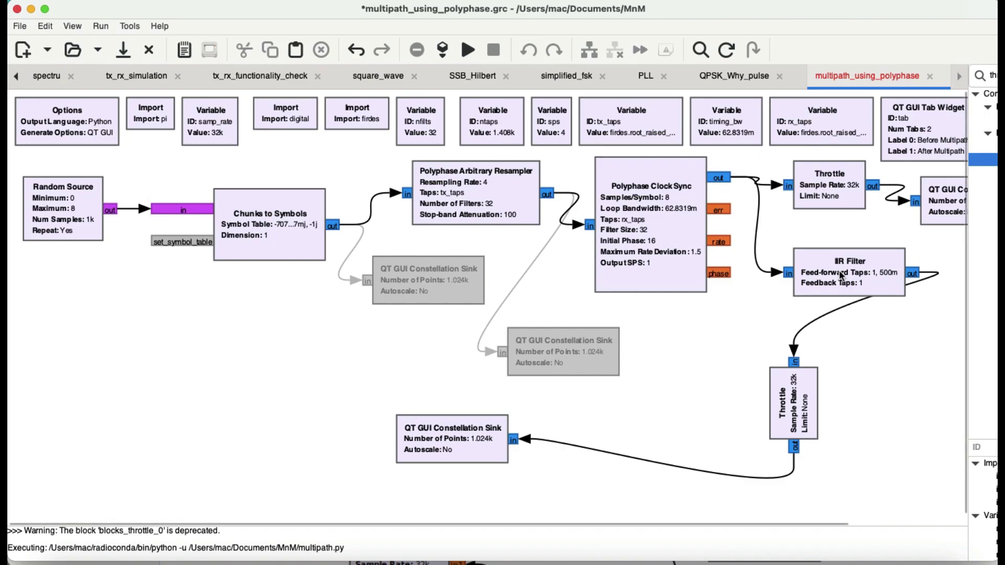
- Inspect the IIR Filter's general parameters and read the parameter and example sections of its wiki page
drag(833, 523, 892, 526)
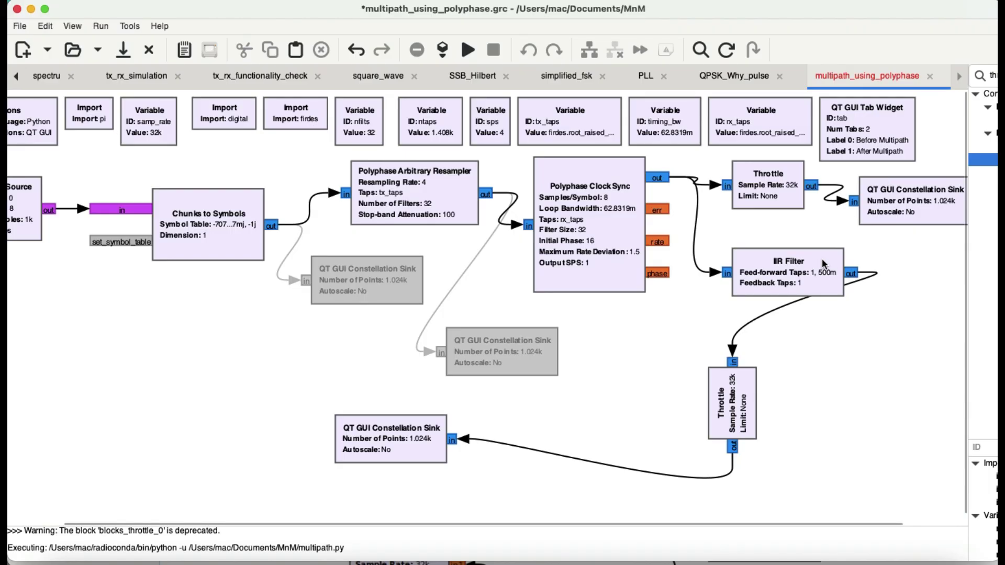
double_click(780, 275)
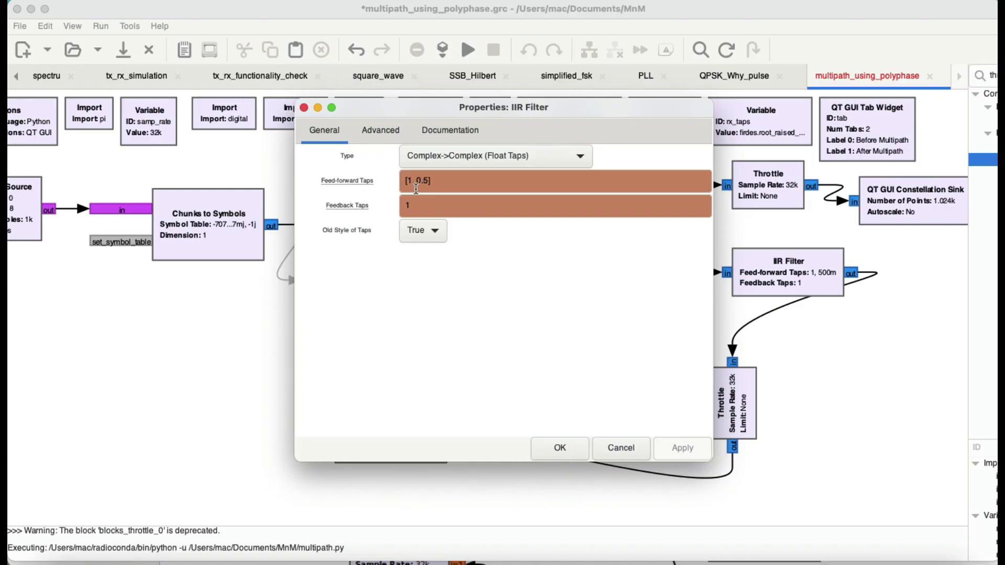
click(444, 132)
click(495, 151)
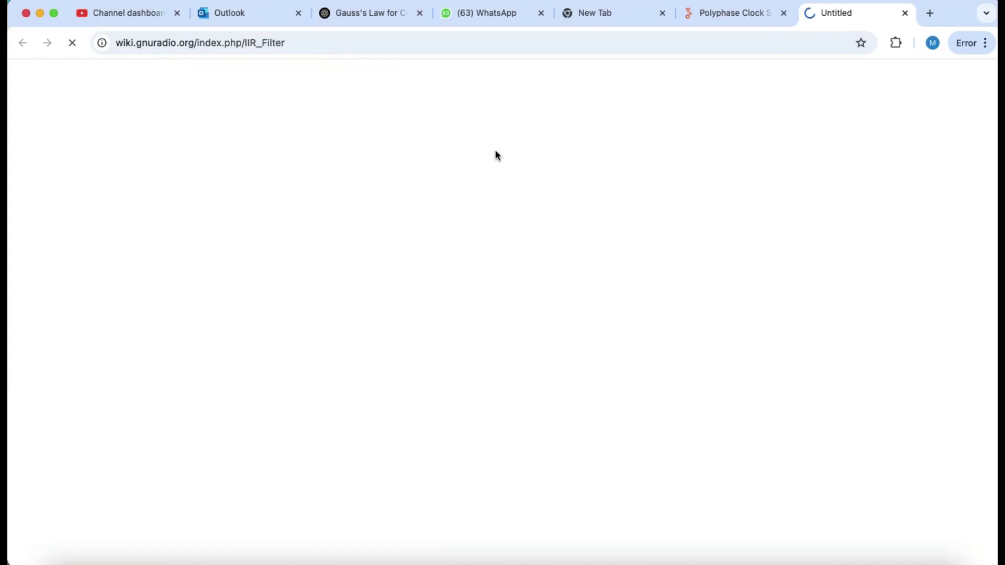
scroll(581, 273, down, 3)
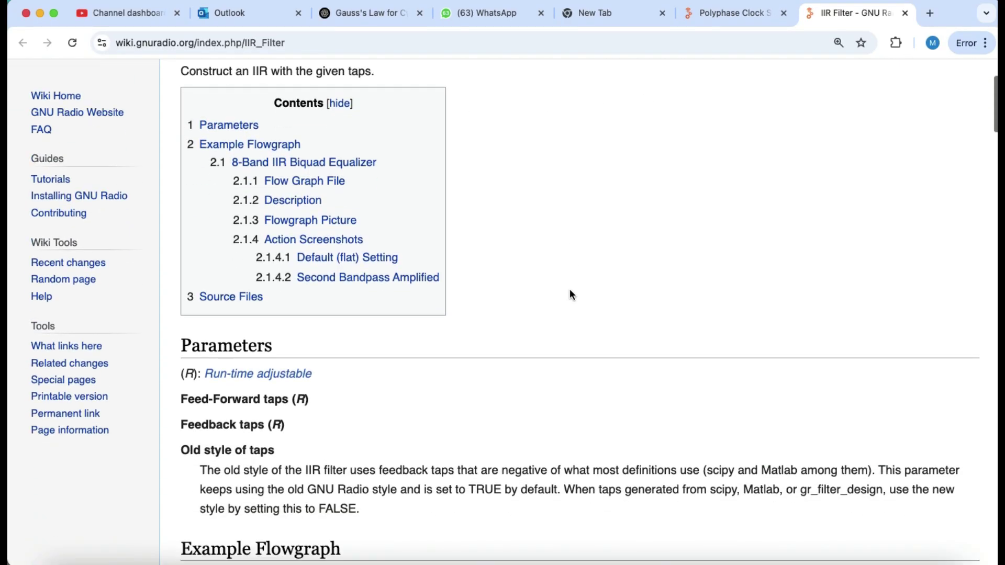
scroll(571, 295, down, 8)
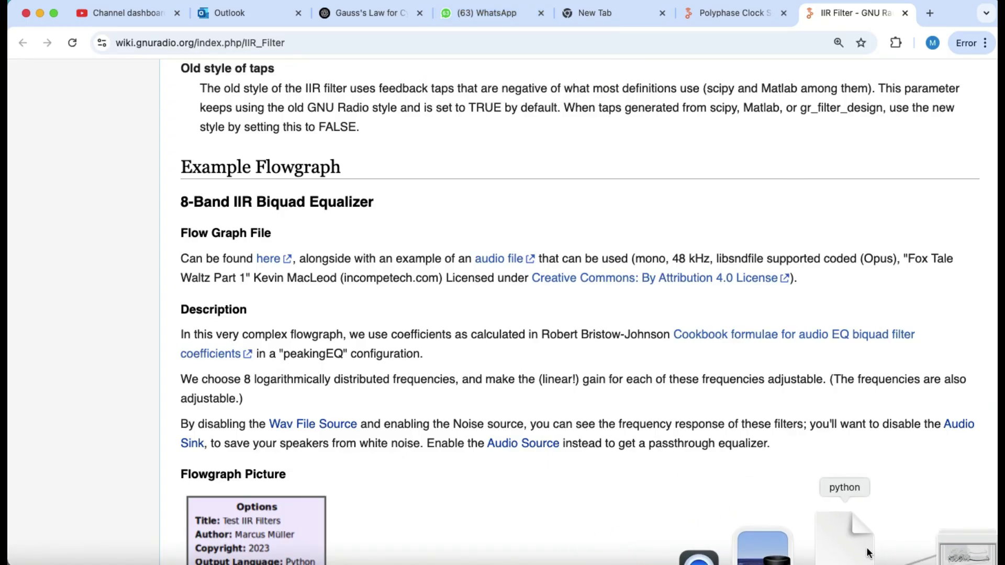
- Return to GNU Radio Companion, review the IIR Filter's feed-forward and feedback taps, and close its properties
click(866, 550)
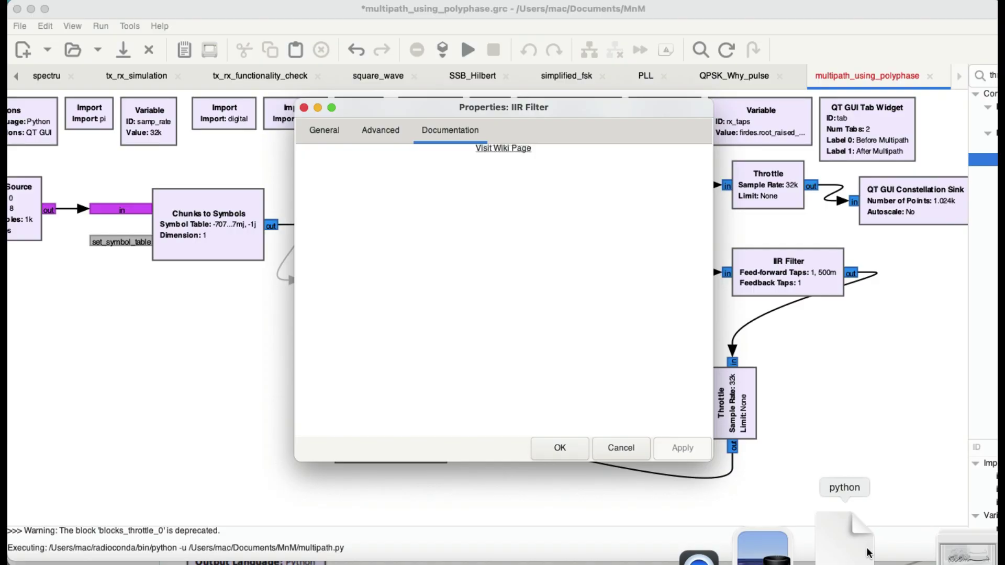
click(331, 134)
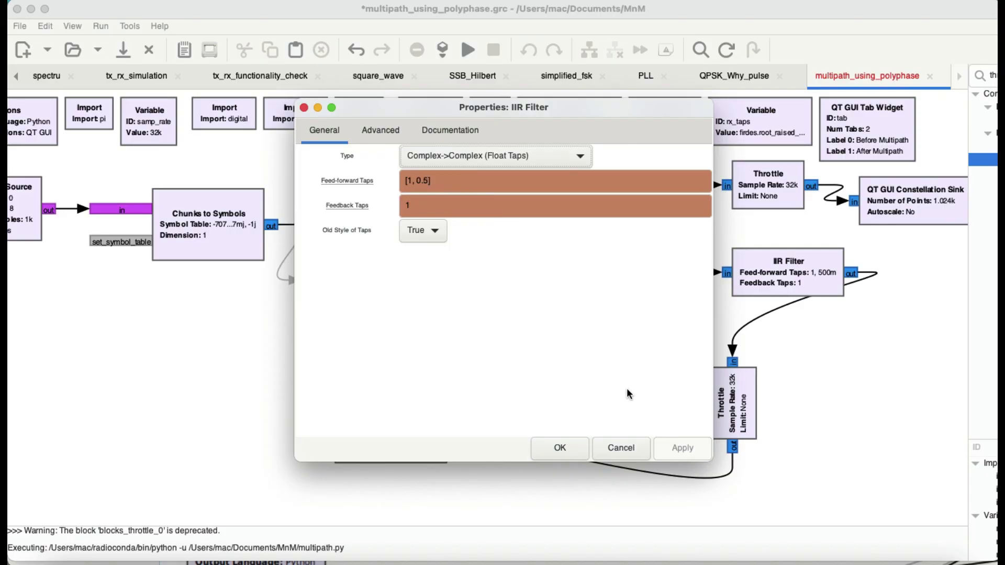
click(563, 450)
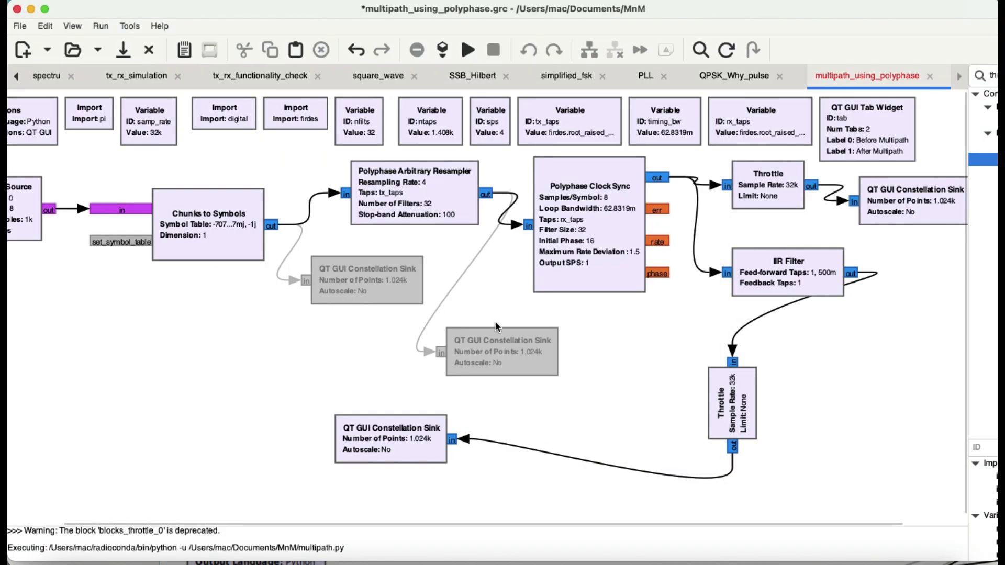
- Disable the constellation sinks fed by the two Throttle blocks and enable the one fed by Chunks to Symbols
click(892, 212)
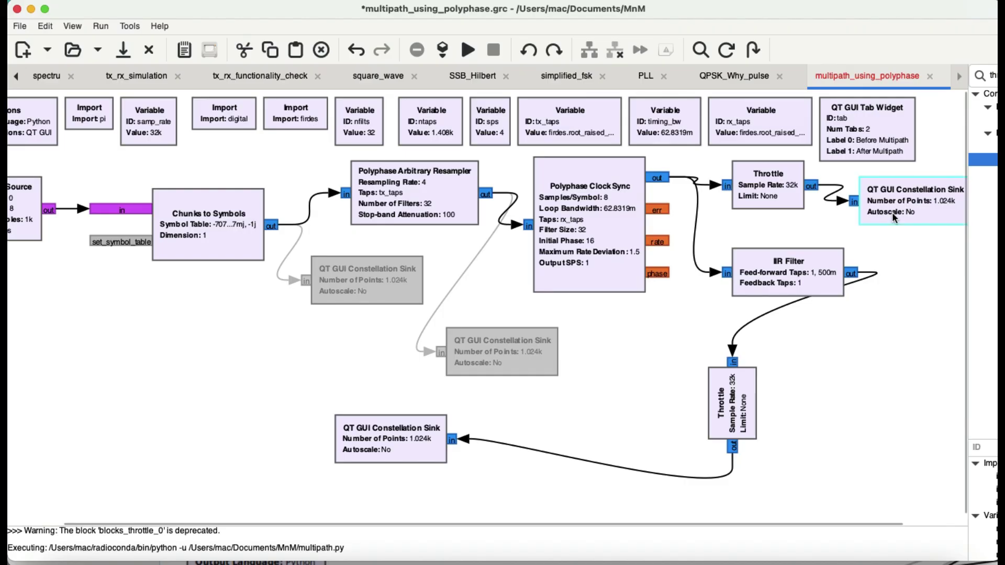
key(d)
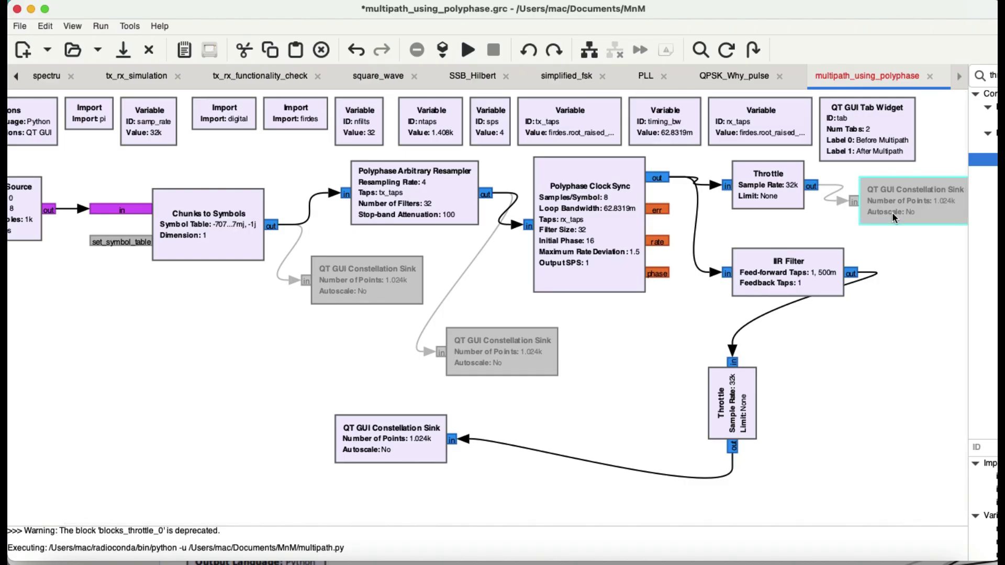
click(399, 445)
key(d)
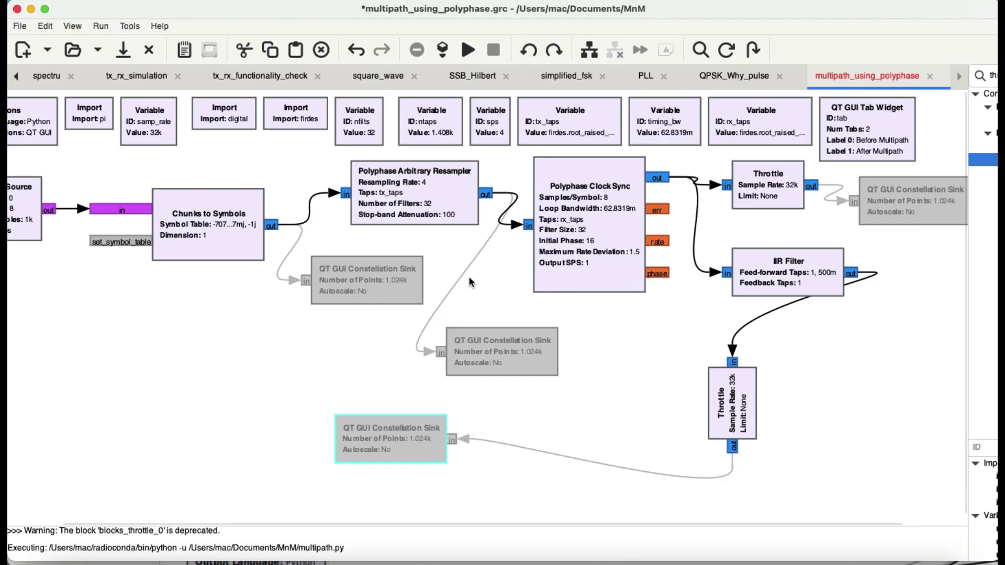
click(366, 283)
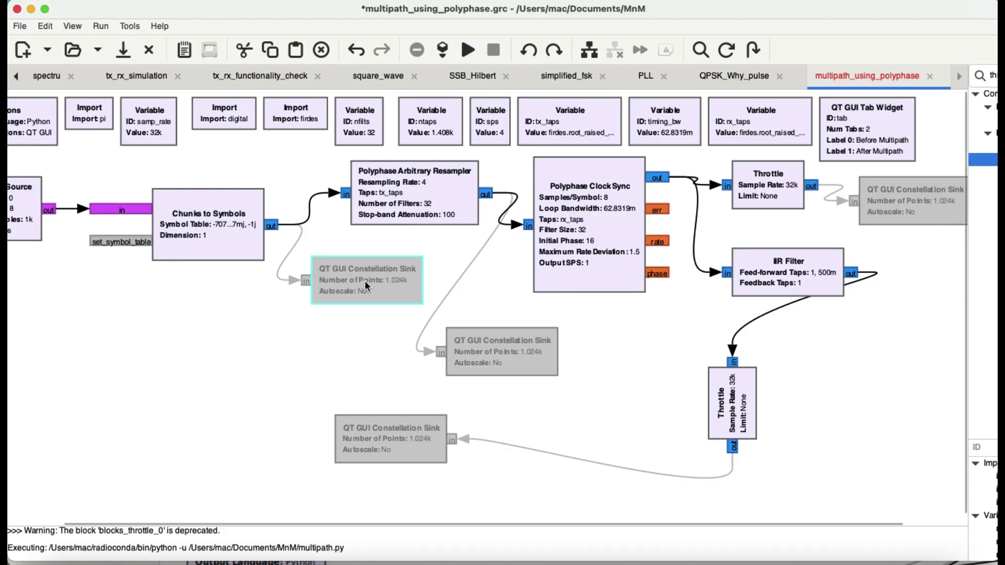
key(e)
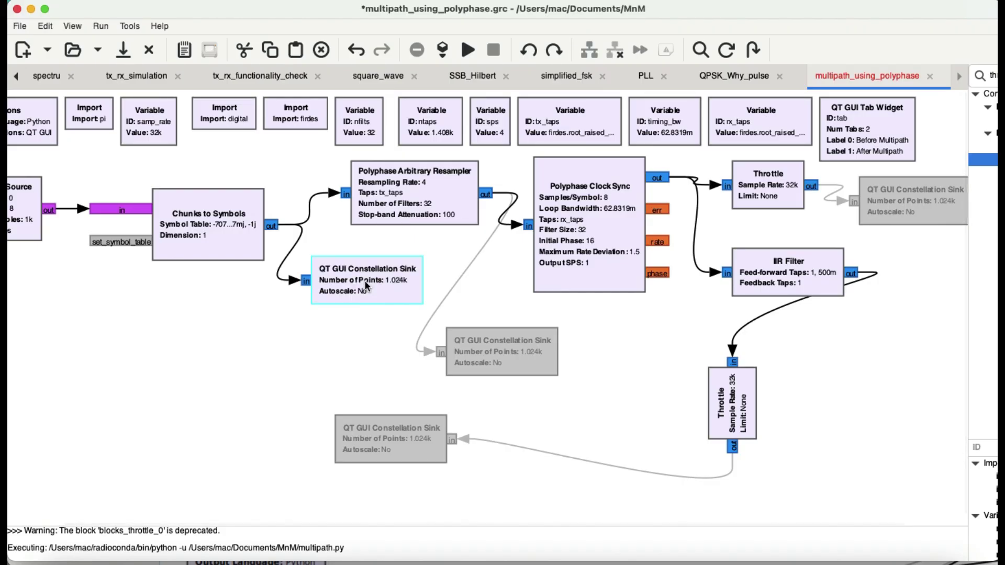
- Run the flowgraph to view the Chunks to Symbols constellation, close the plot, and check the block's symbol table
click(467, 51)
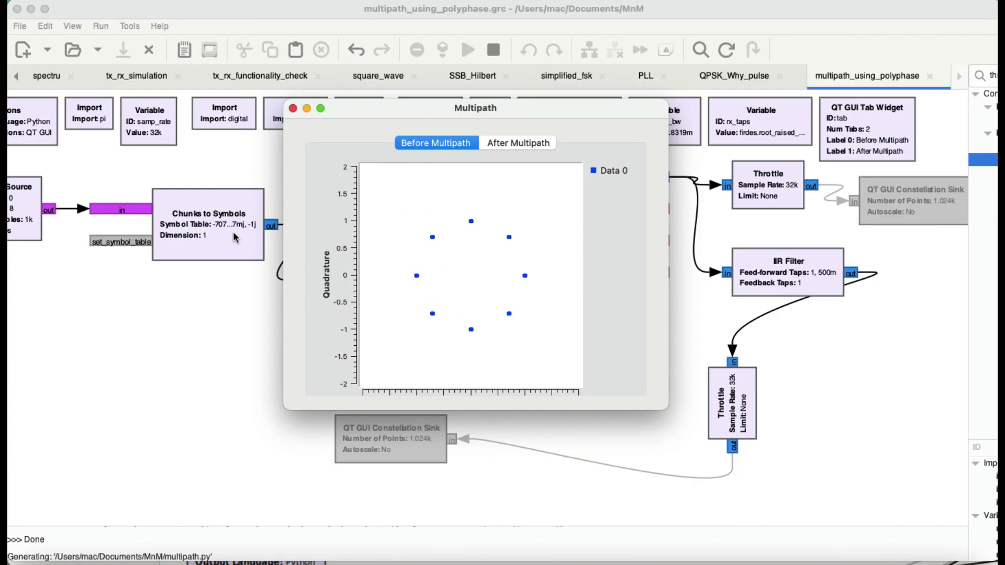
click(293, 107)
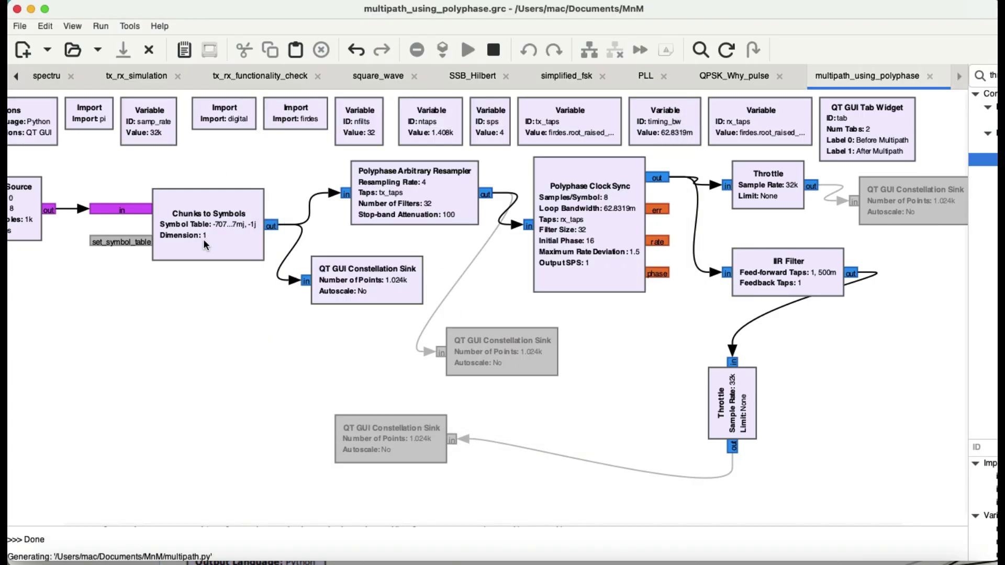
click(202, 240)
double_click(202, 240)
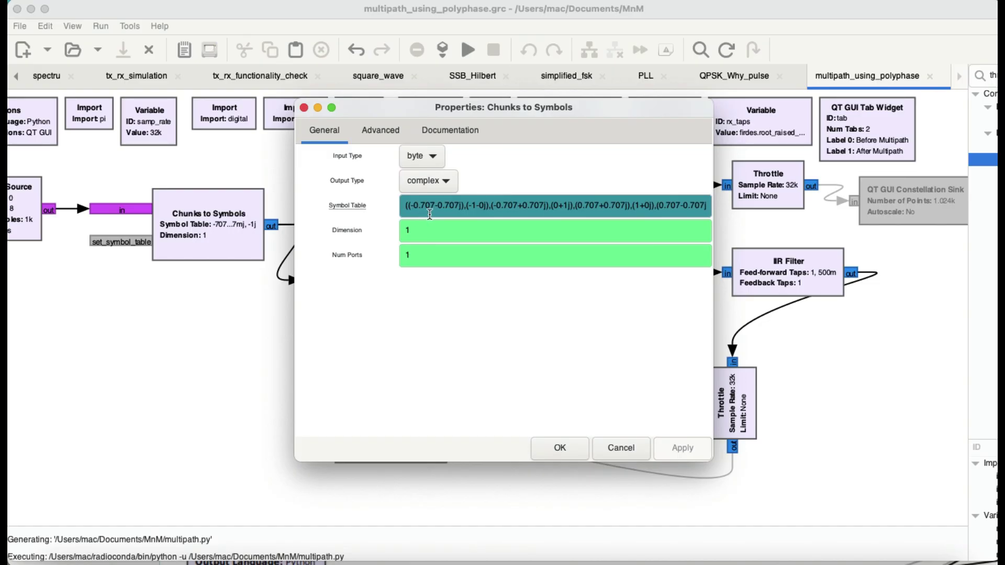
click(558, 448)
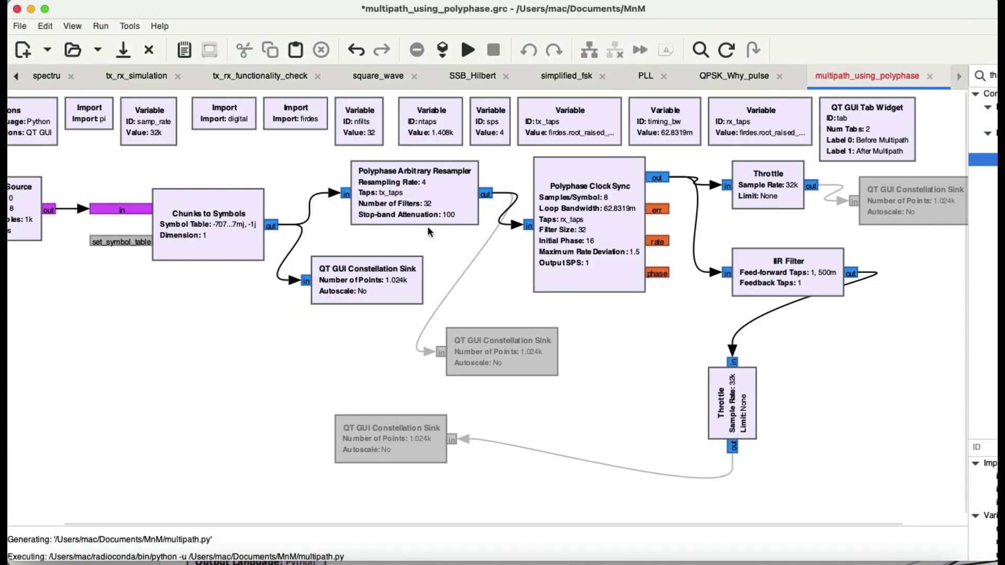
- Rerun the flowgraph, examine the modulated symbols' constellation before multipath, and close the plot window
click(467, 51)
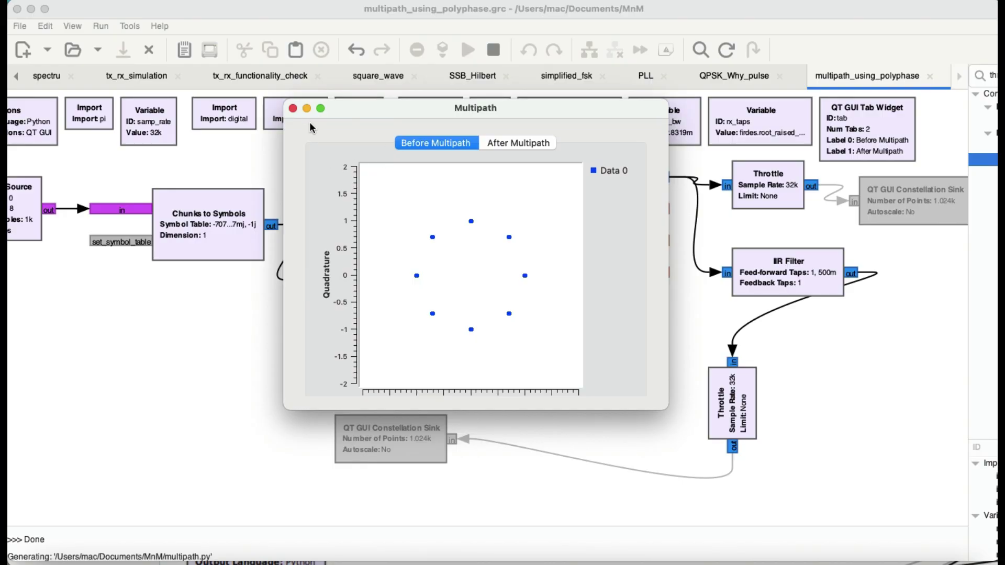
scroll(471, 272, down, 3)
scroll(469, 276, up, 3)
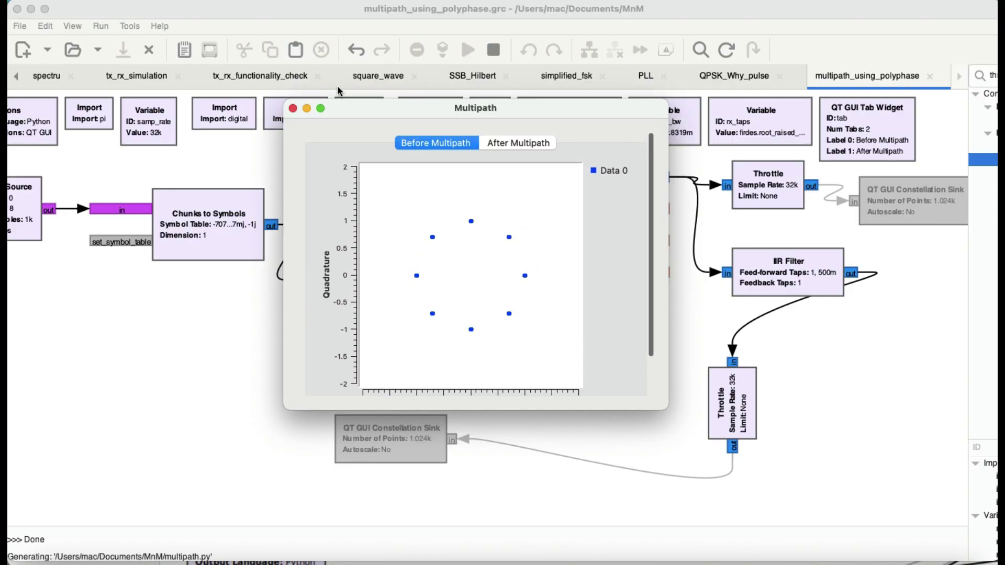
click(293, 109)
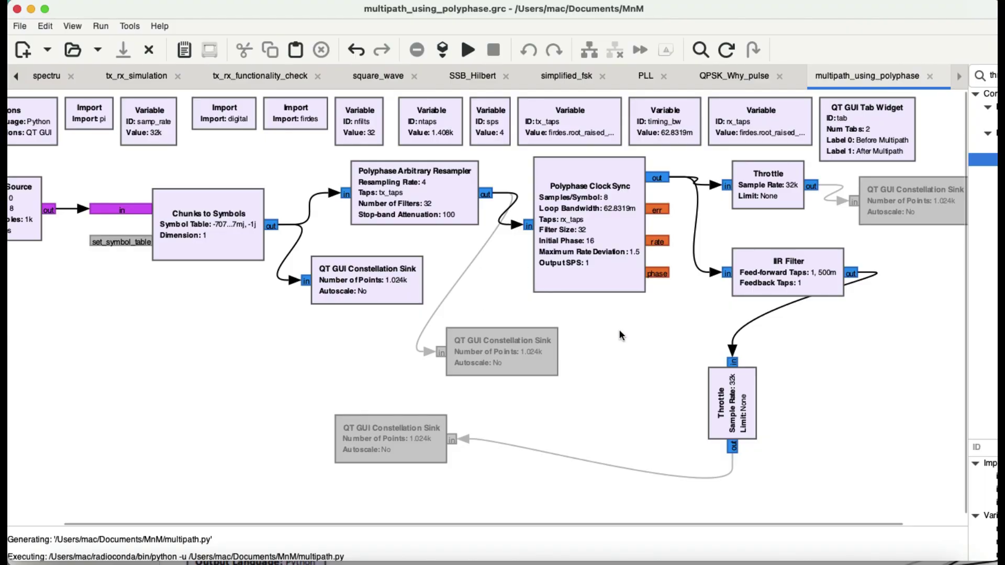
- Disable the constellation sink after Chunks to Symbols, stop the running flowgraph, and enable the sinks after the two Throttle blocks
click(369, 281)
key(d)
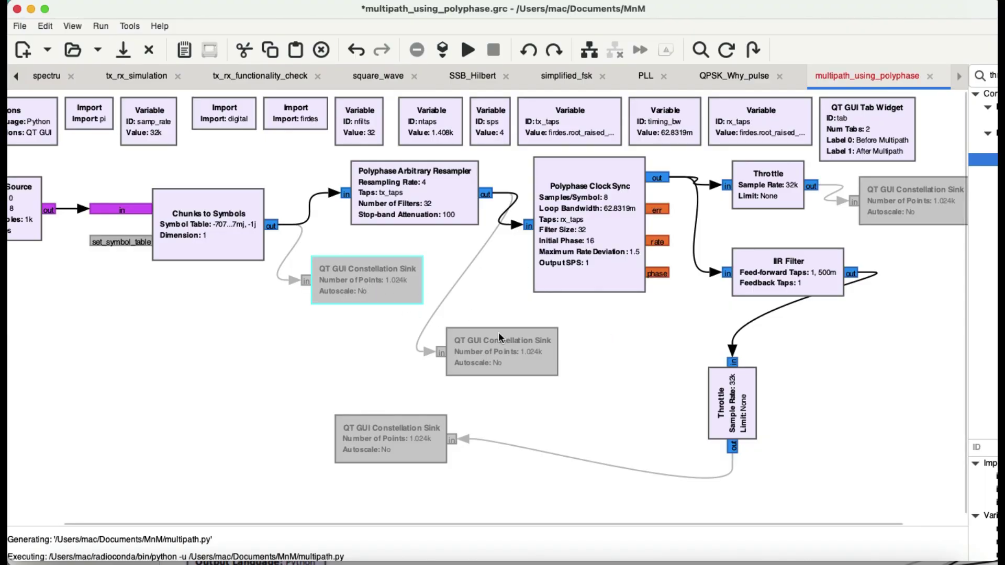
click(912, 209)
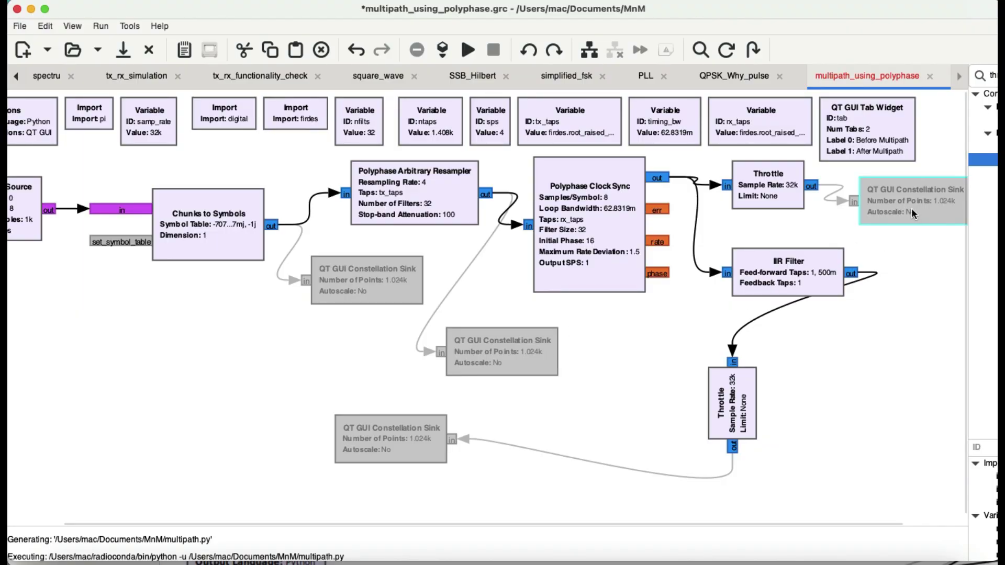
click(467, 51)
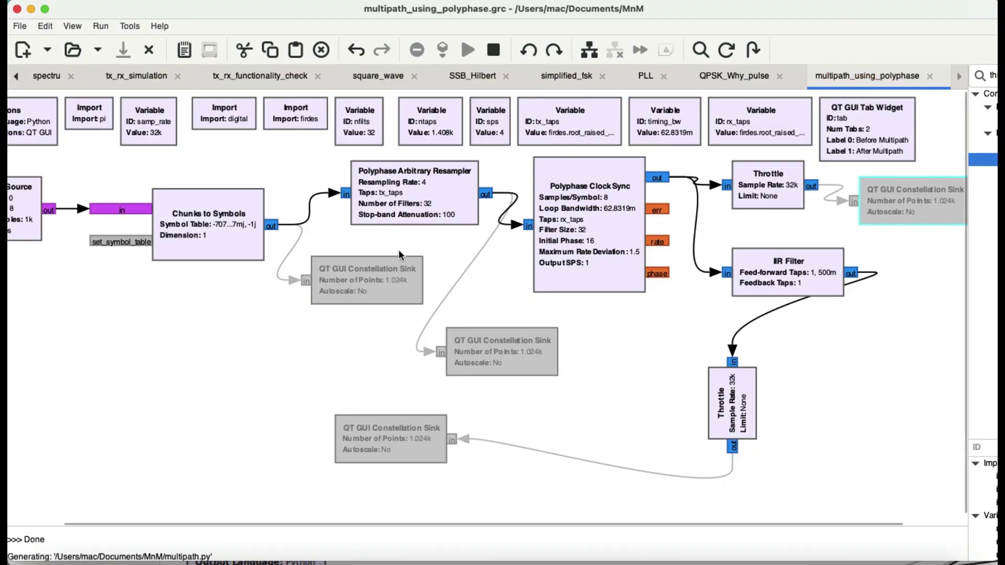
click(494, 51)
key(e)
click(386, 433)
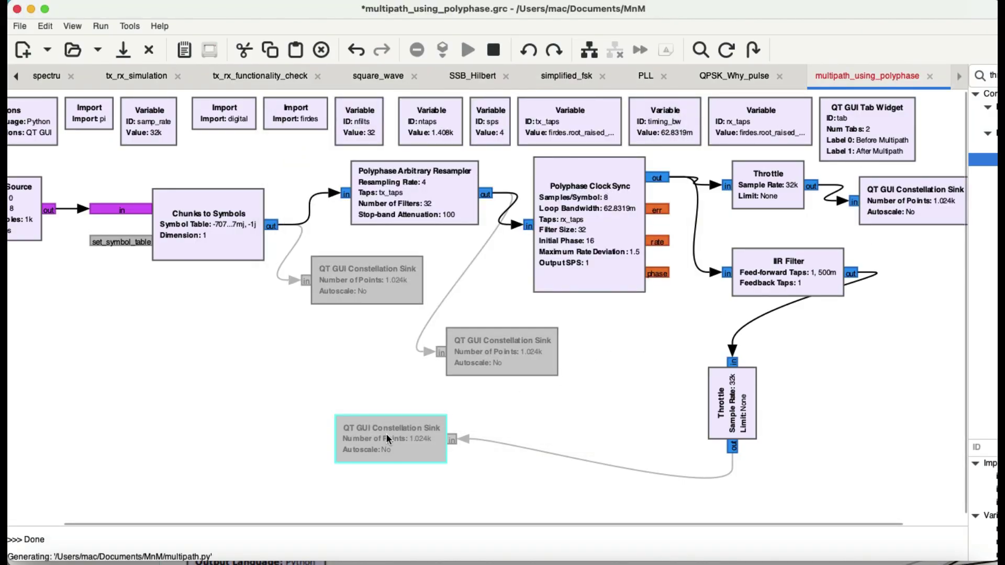
key(e)
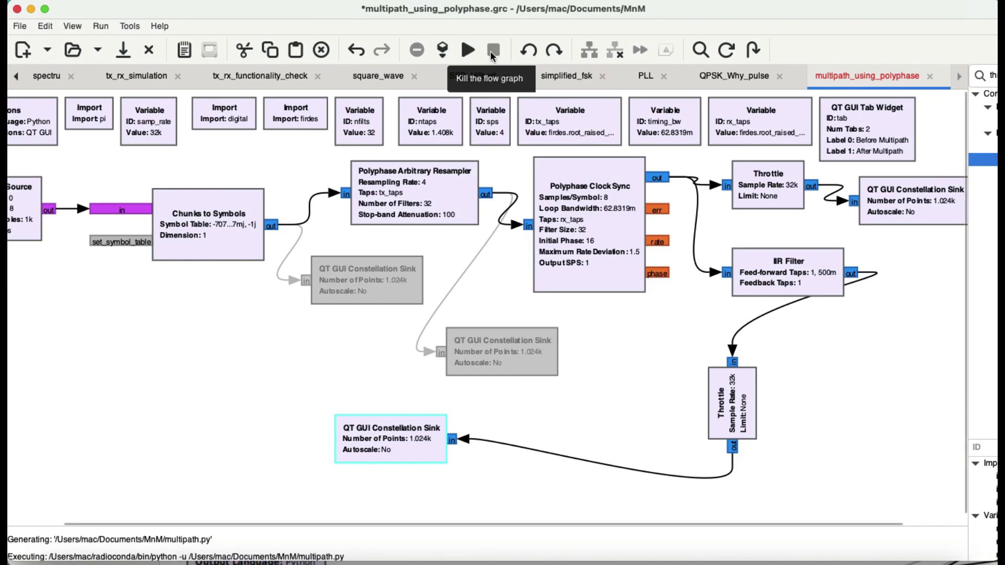
- Run the flowgraph, reposition the plot window, and compare the Before Multipath and After Multipath constellations
key(ctrl+s)
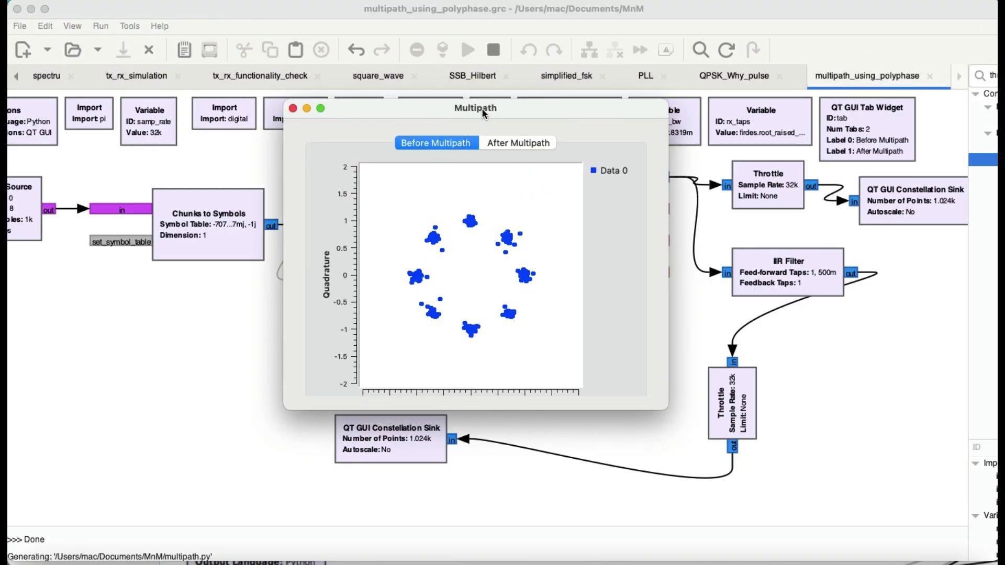
drag(482, 108, 362, 171)
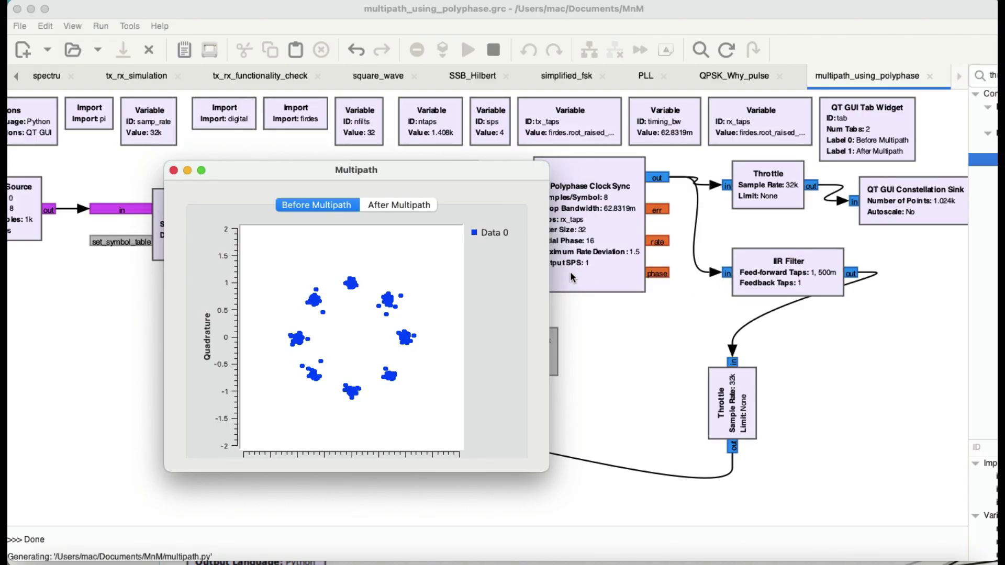
drag(373, 174, 560, 60)
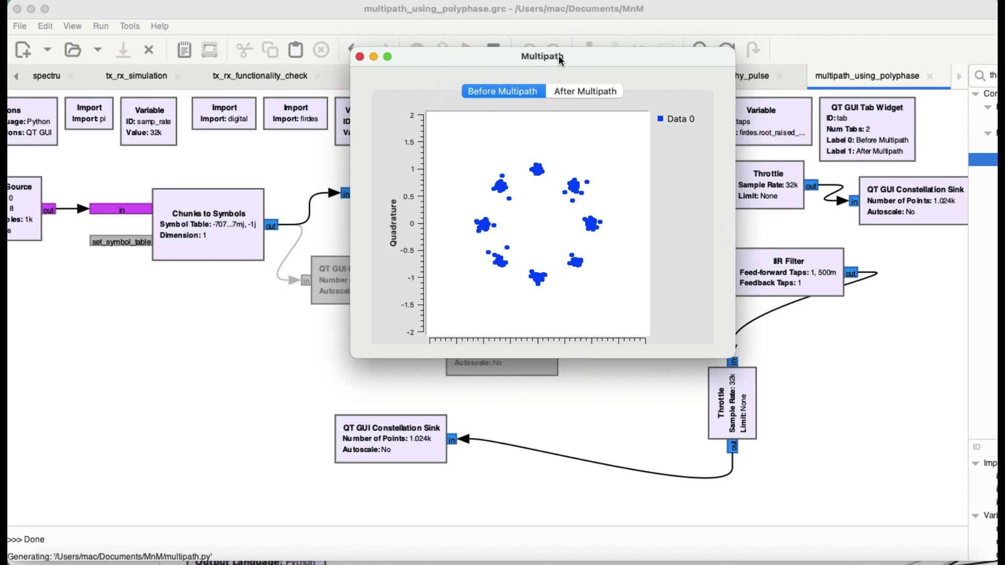
click(590, 91)
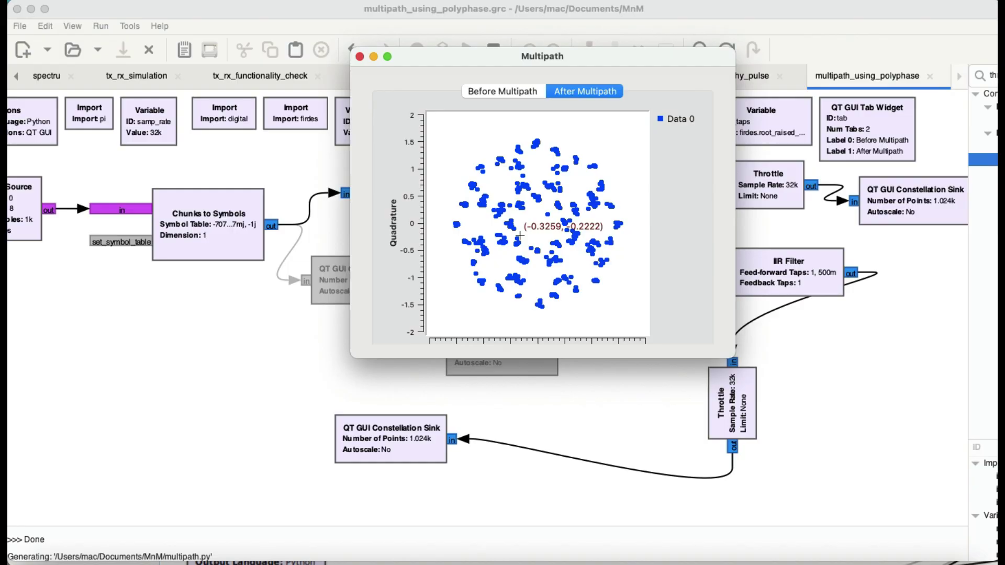
click(489, 92)
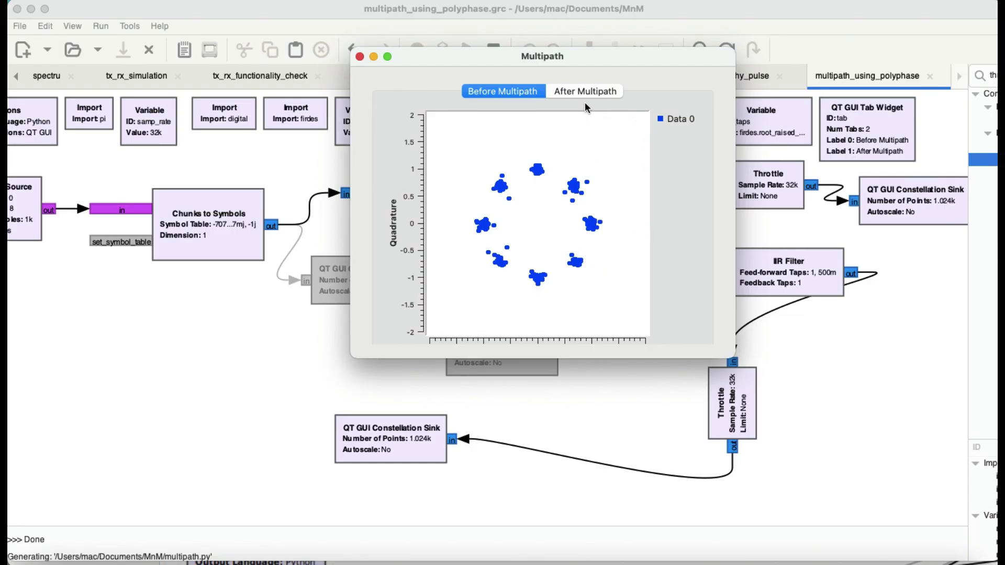
click(577, 87)
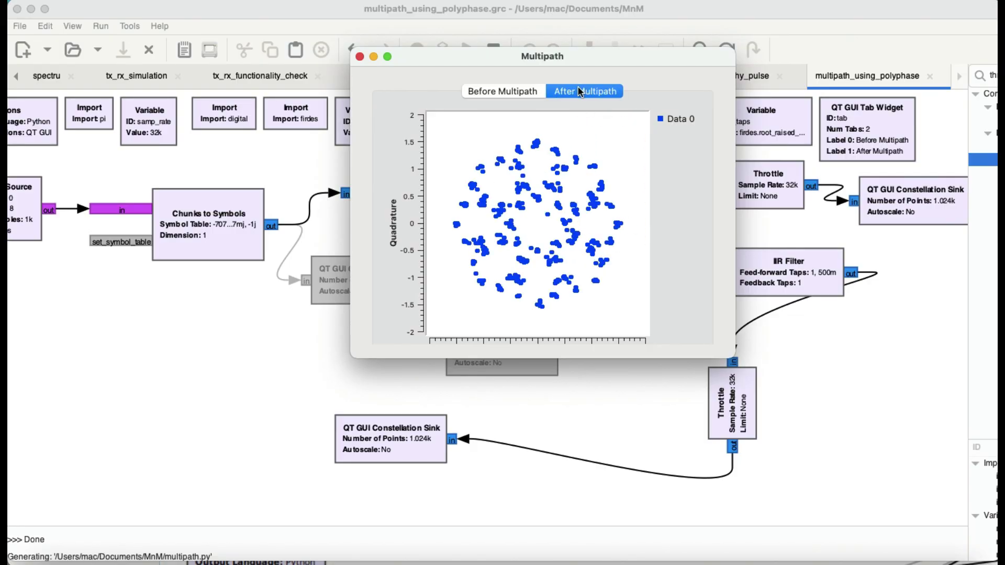